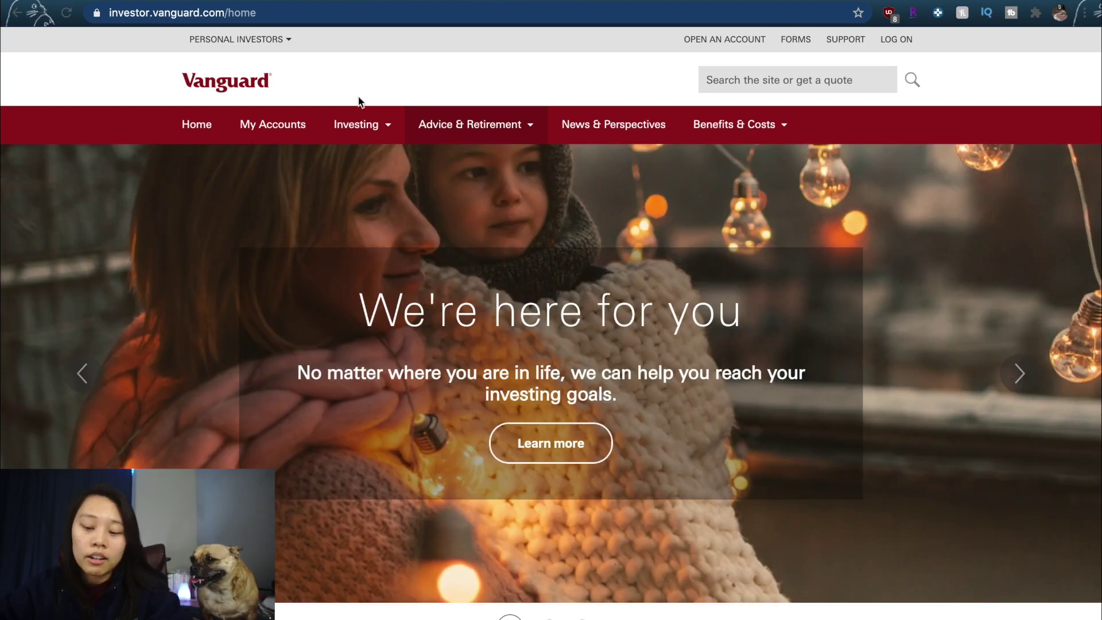
Start opening a new account on the Vanguard site, funded by electronic bank transfer or another Vanguard account
scroll(508, 569, "down", 6)
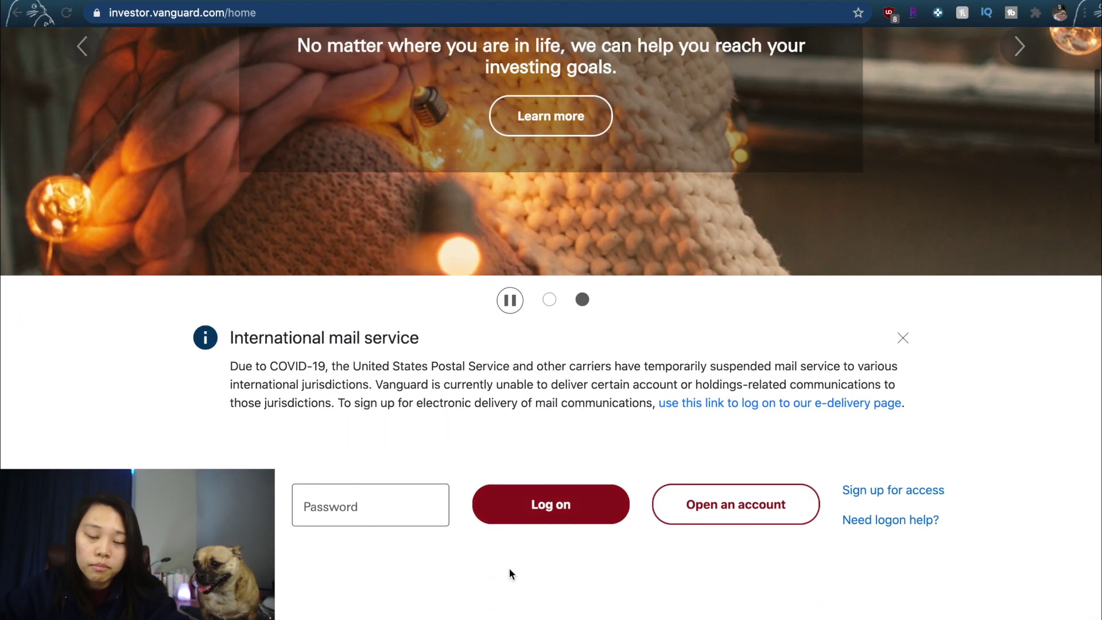
left_click(746, 508)
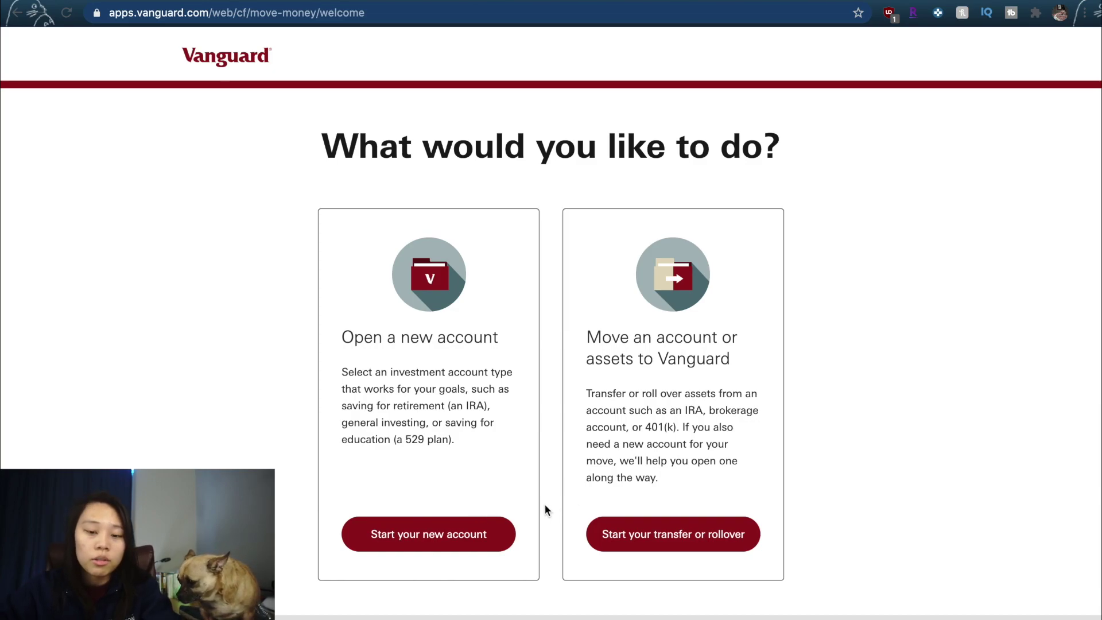
left_click(503, 533)
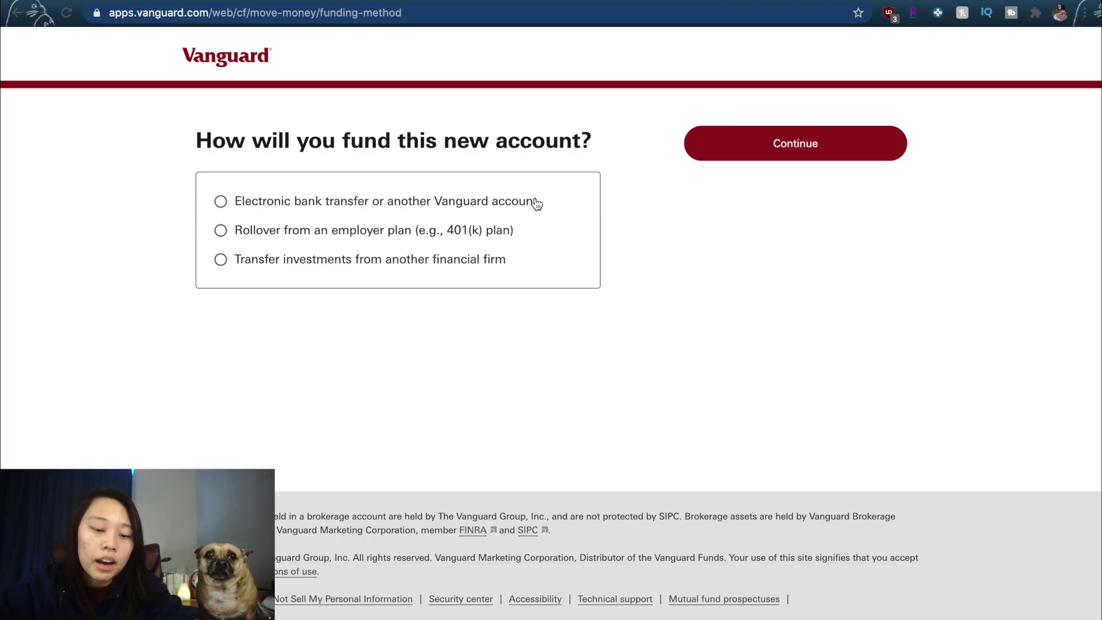
left_click(351, 212)
left_click(787, 144)
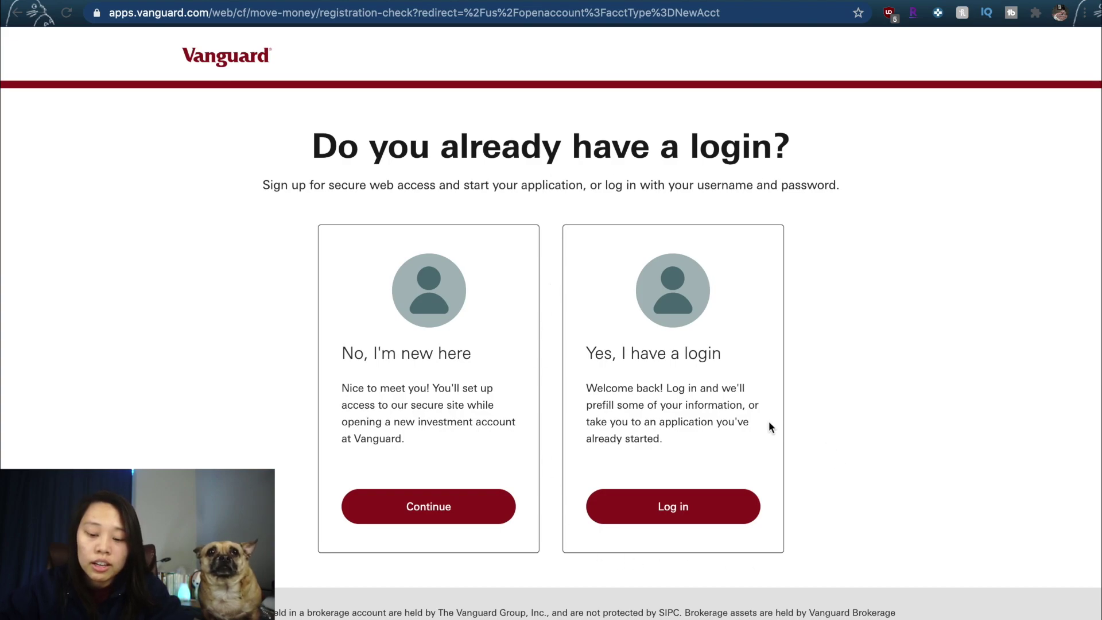
Proceed to the account application as a new investor who is not registered on vanguard.com
left_click(462, 508)
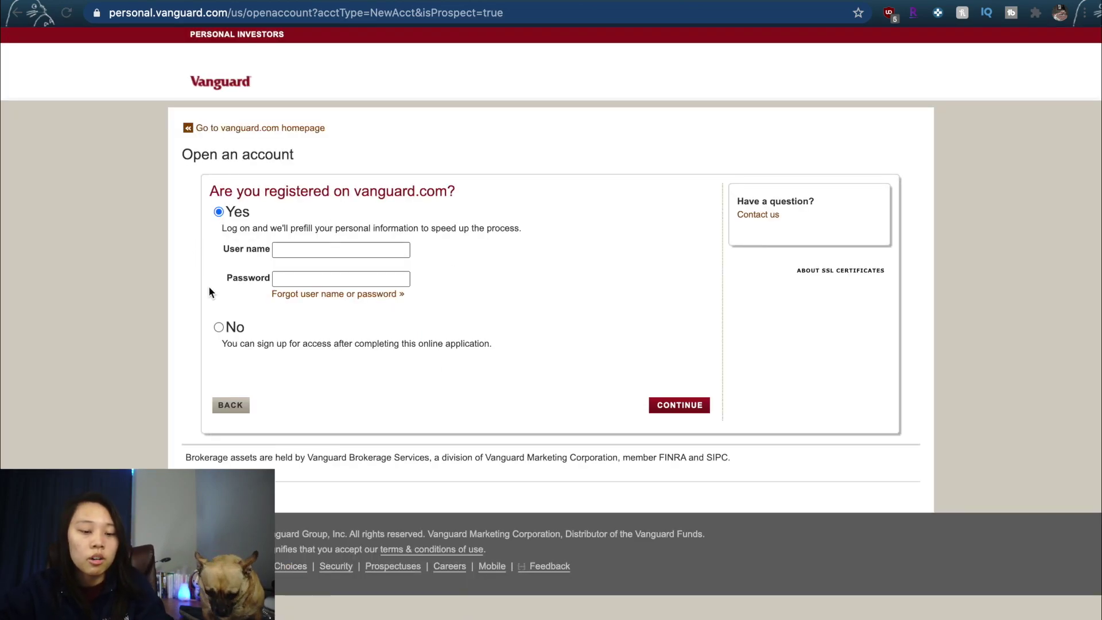
left_click(218, 327)
left_click(670, 405)
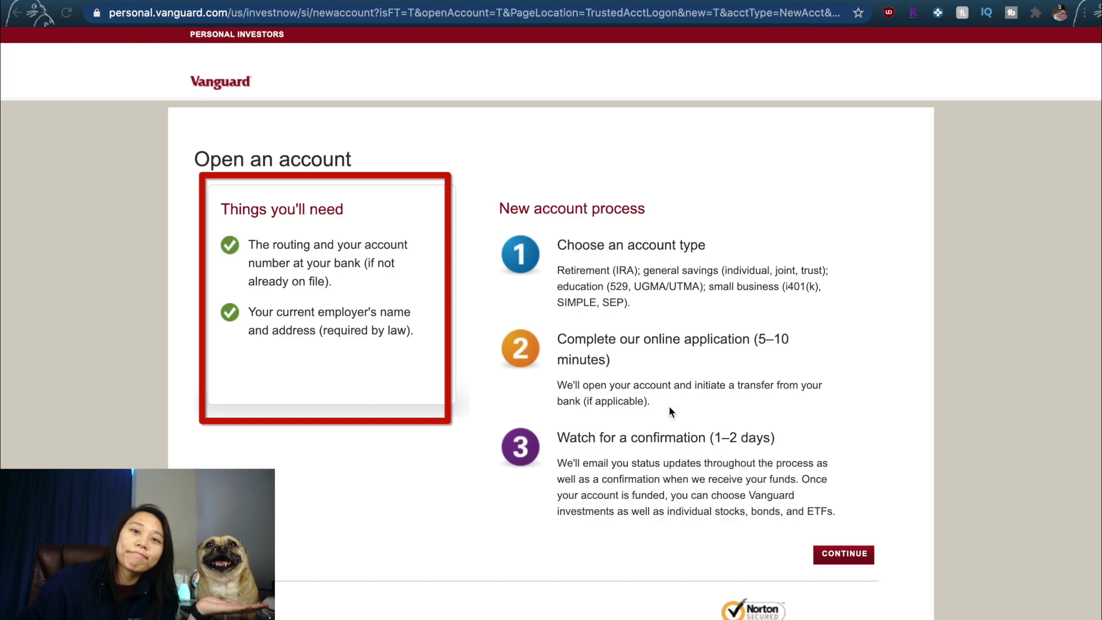
left_click(854, 554)
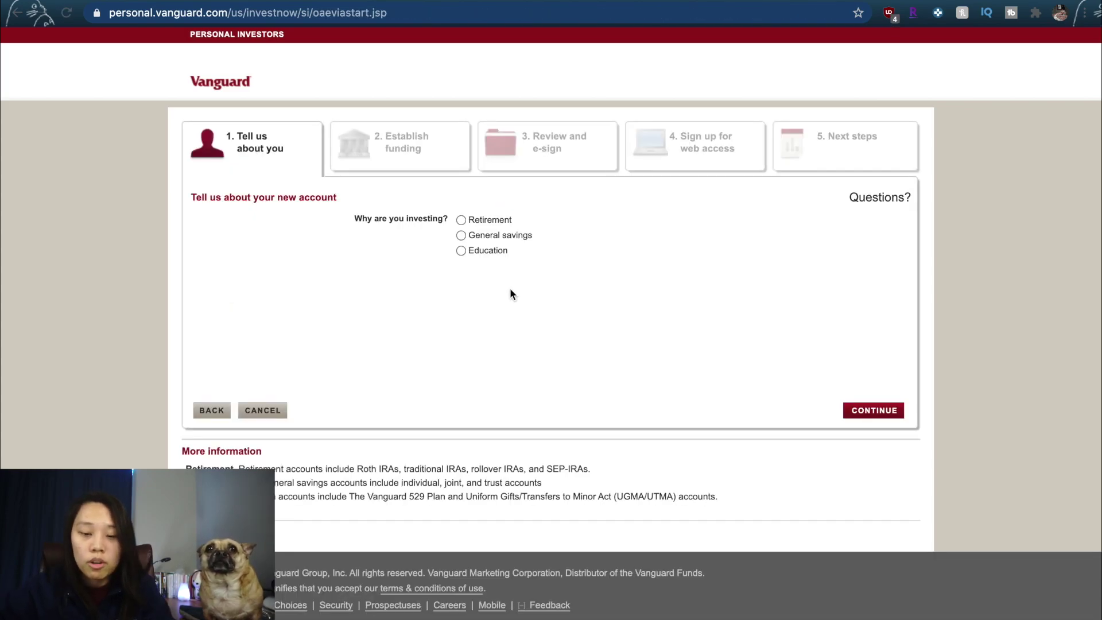
Choose Retirement as the investing reason and Roth IRA as the account type, and continue
left_click(501, 221)
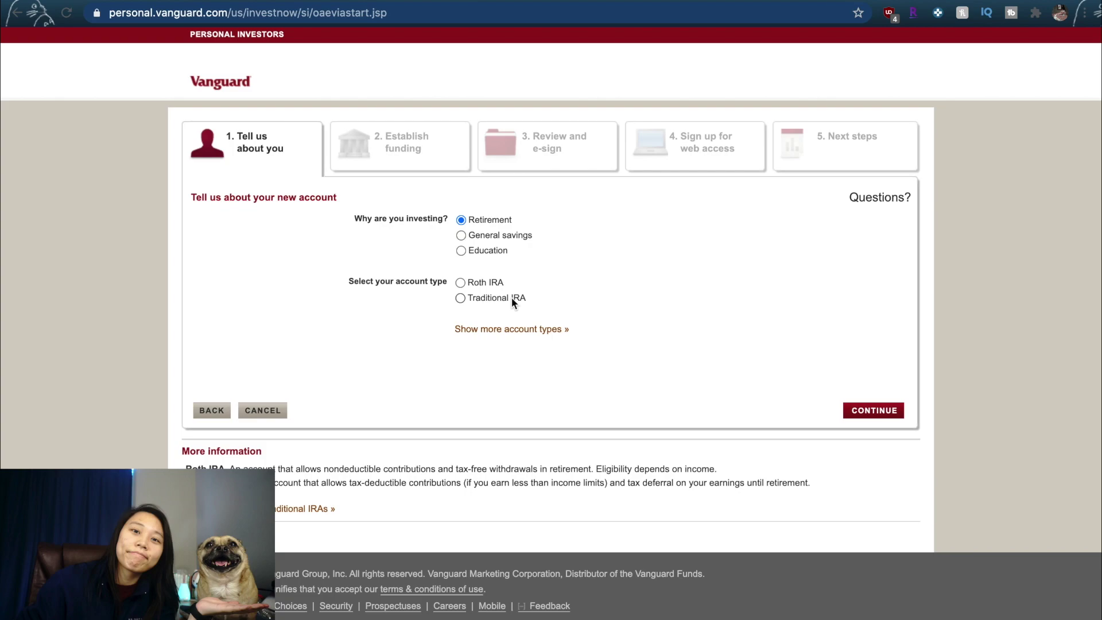
left_click(485, 282)
left_click(862, 416)
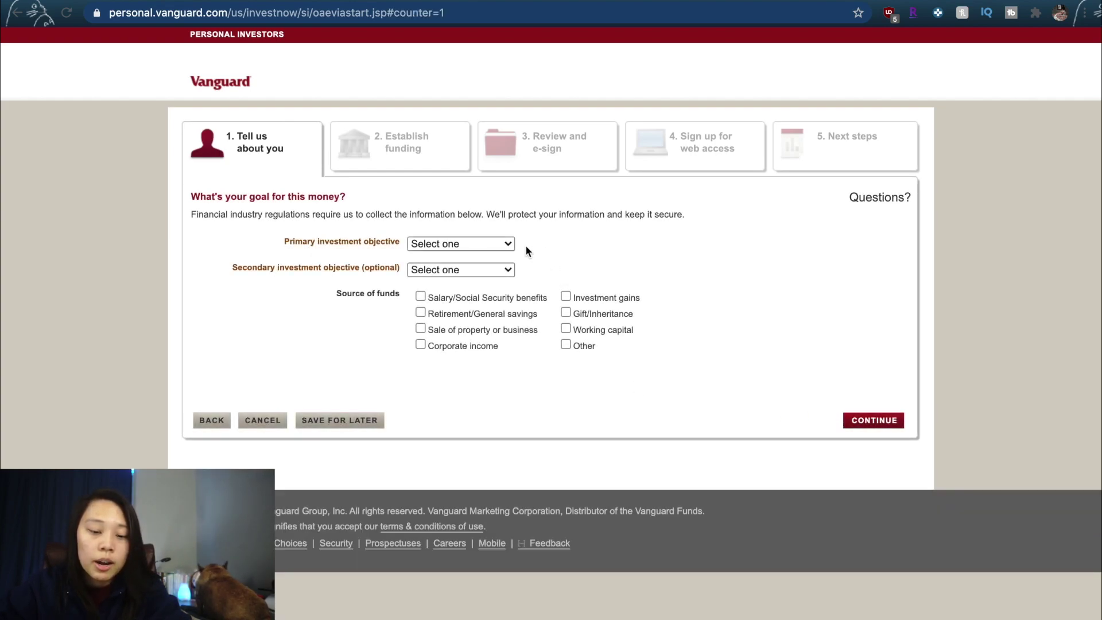
Set the primary objective to Growth, the secondary to Income and the source of funds to Salary/Social Security benefits, and continue
left_click(508, 246)
left_click(506, 283)
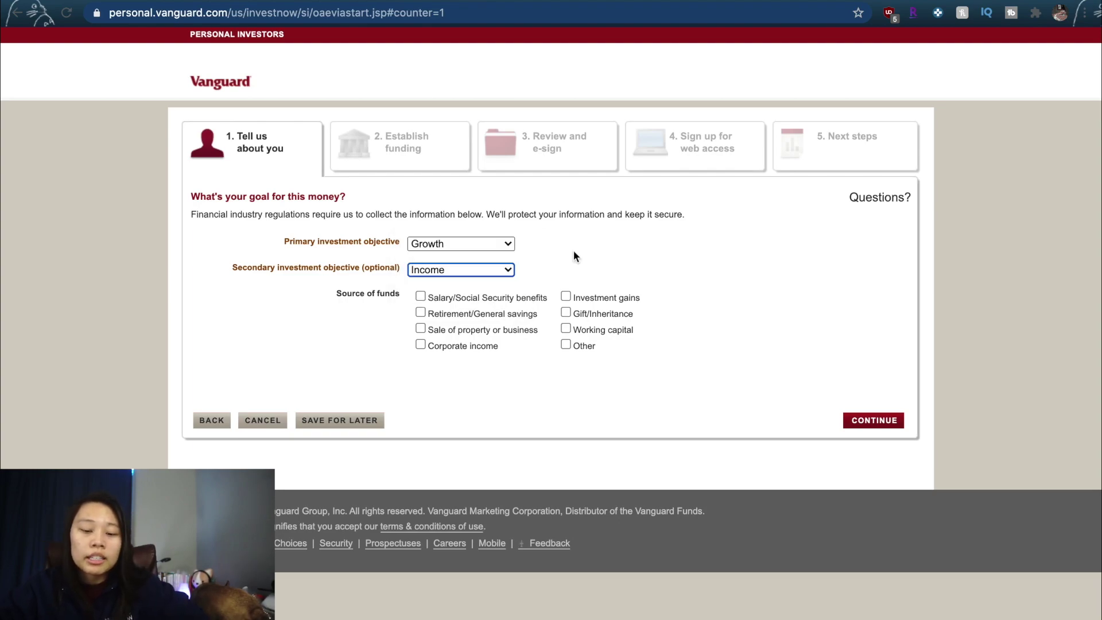
left_click(529, 296)
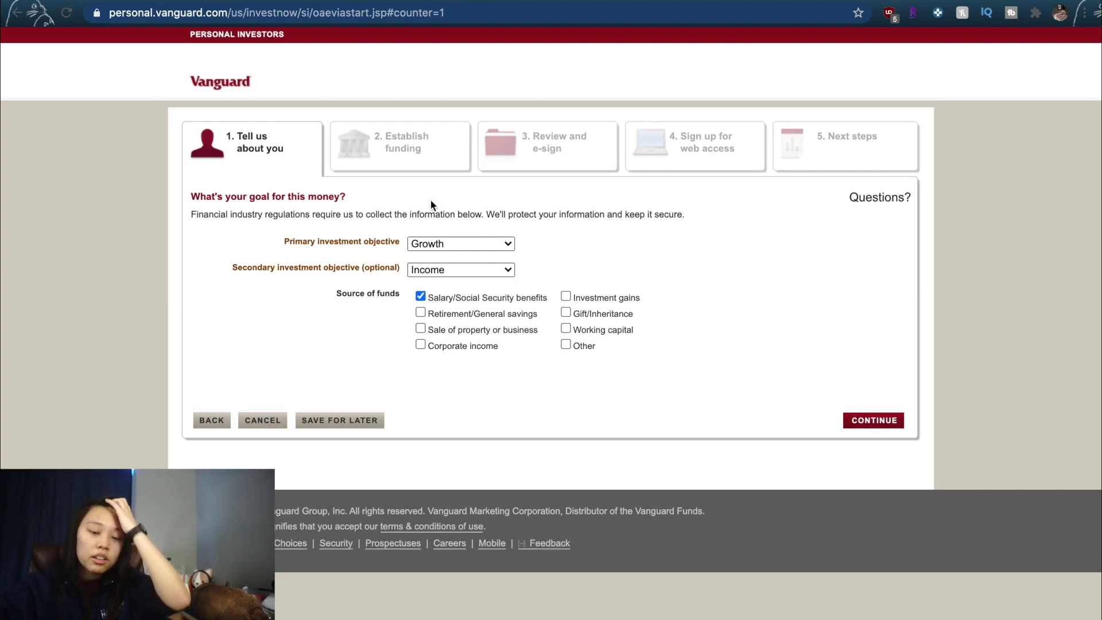
left_click(898, 421)
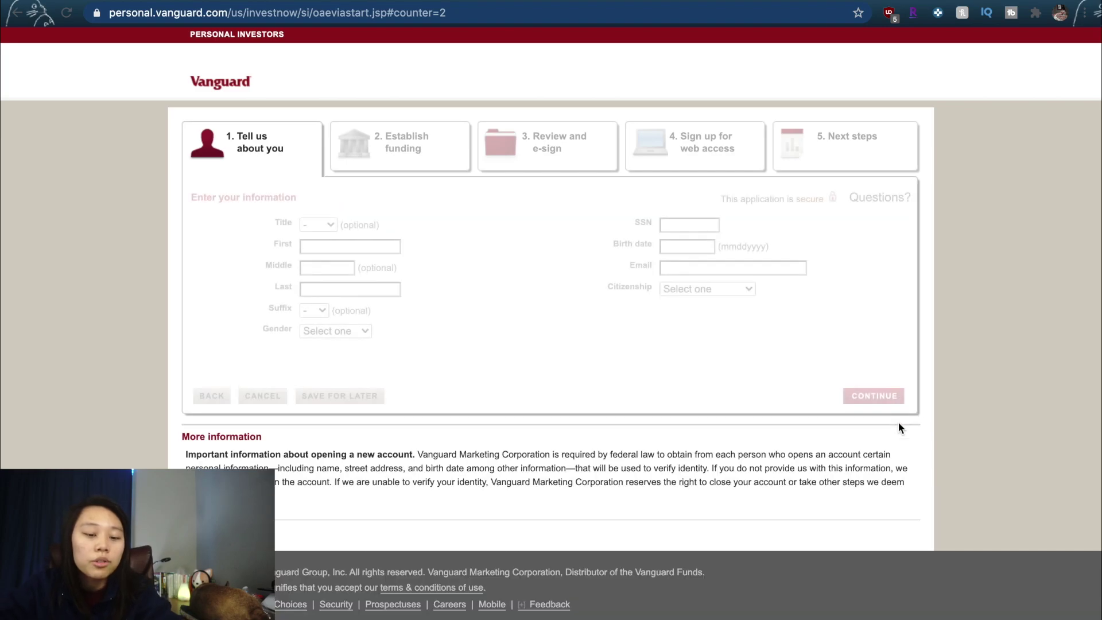
Fill in the applicant's first and last name and set the gender to Female
left_click(394, 246)
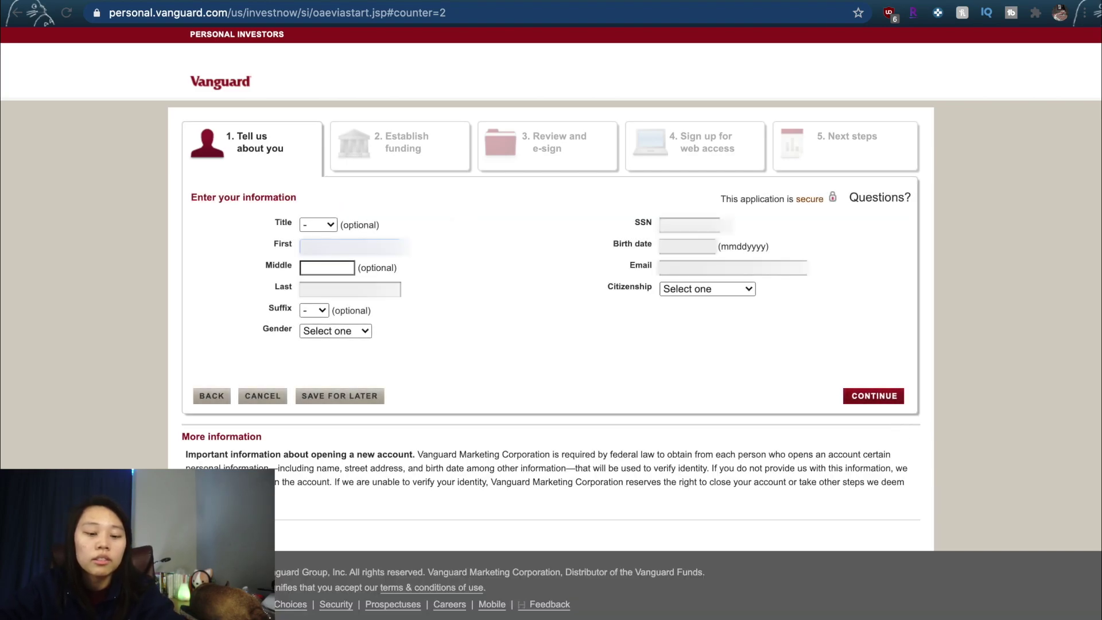
key("Tab")
key("Tab")
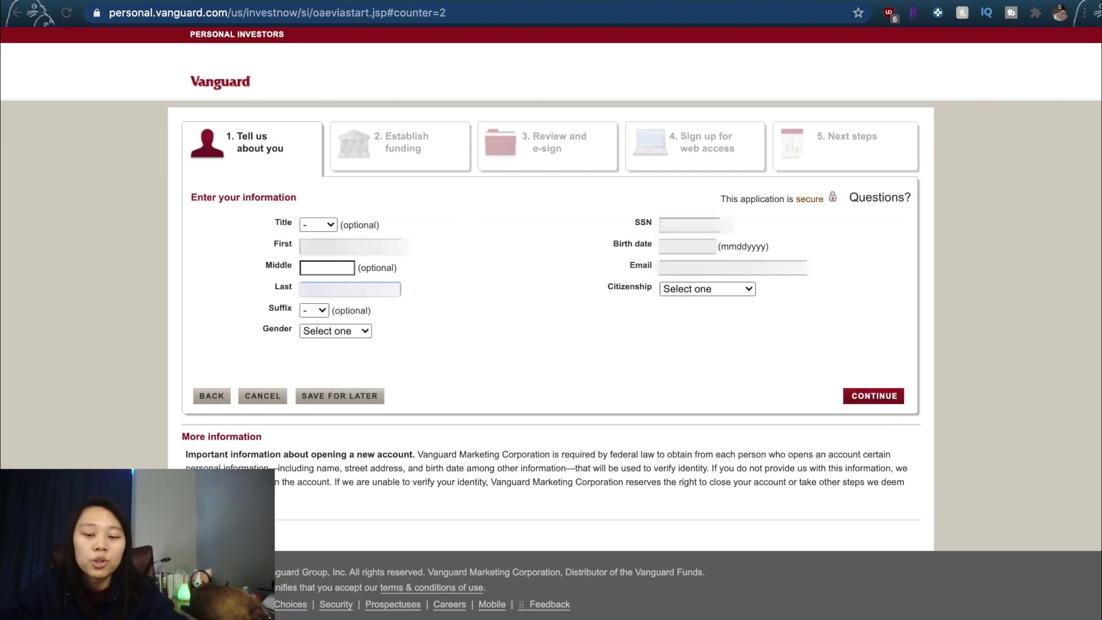
key("Tab")
key("Tab")
key("f")
key("Tab")
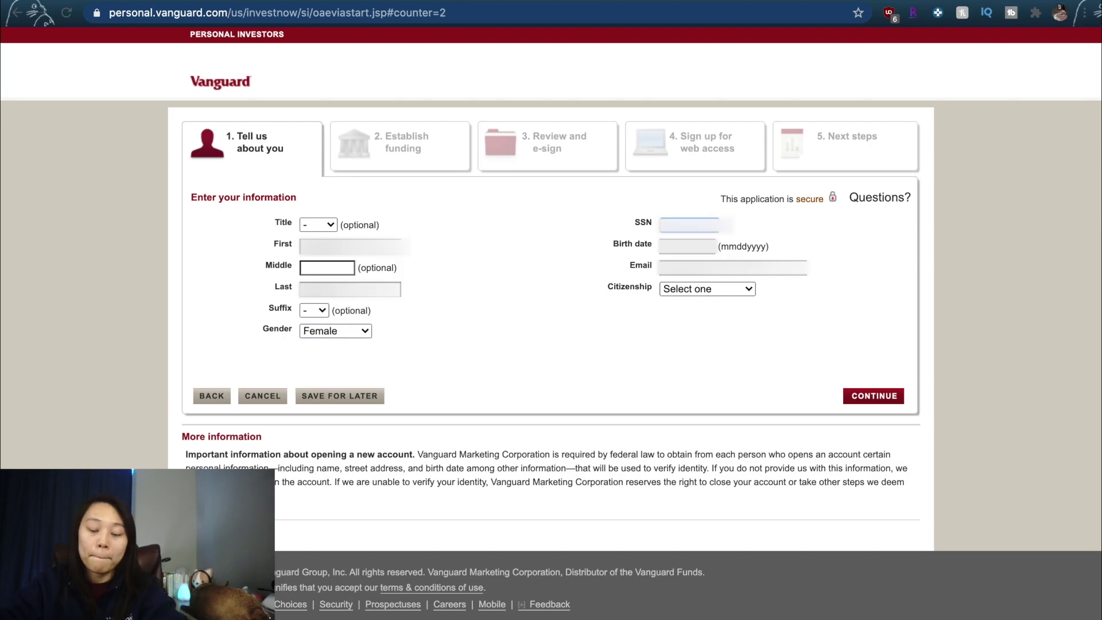
Fill in the applicant's social security number, birth date and e-mail address
key("Tab")
key("Tab")
left_click(691, 245)
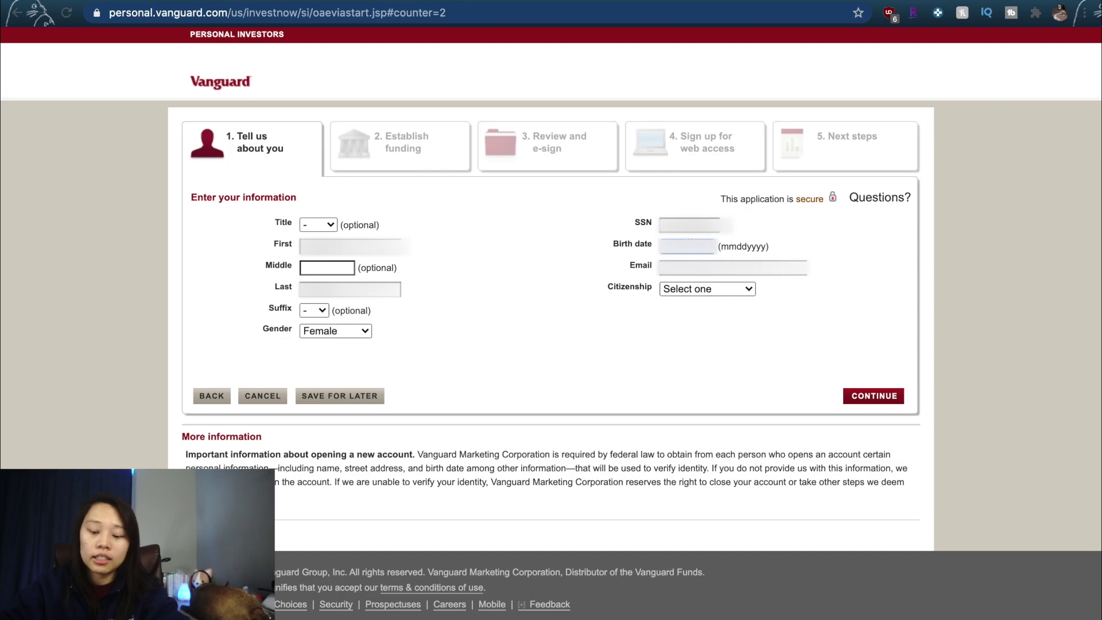
key("Tab")
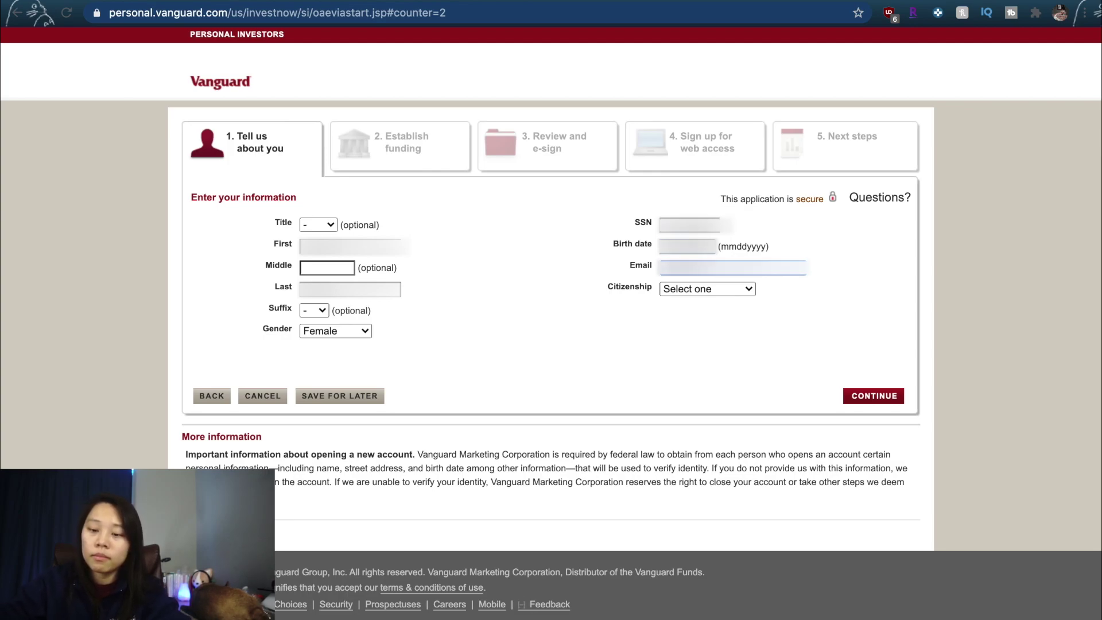
key("Tab")
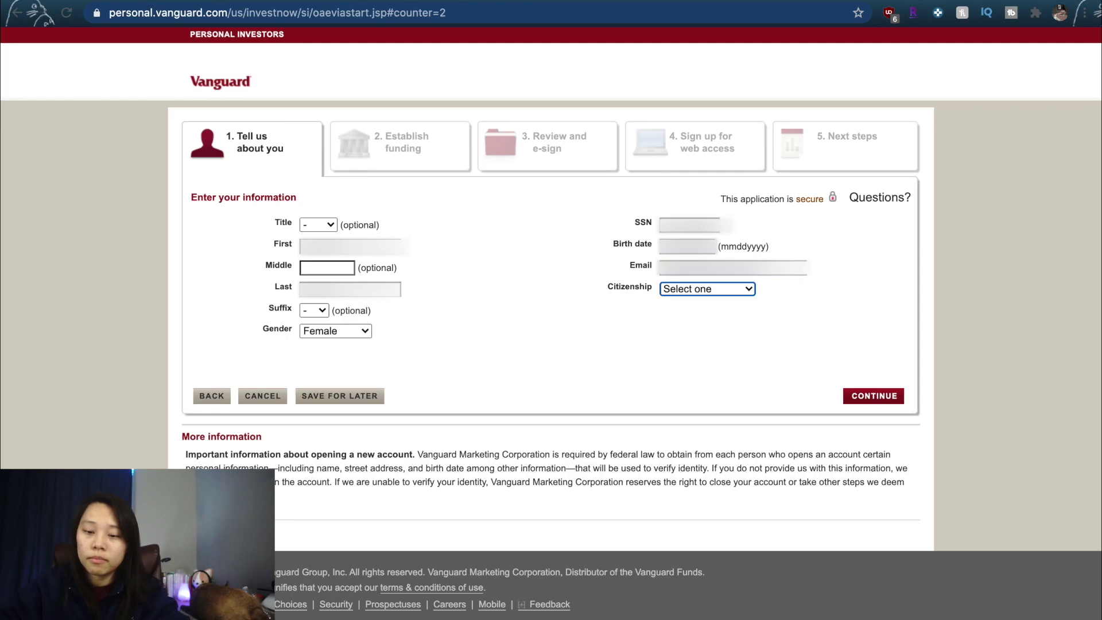
key("shift+Tab")
Set citizenship to U.S. citizen and complete the applicant's mailing address and daytime phone, keeping the street address the same
left_click(746, 282)
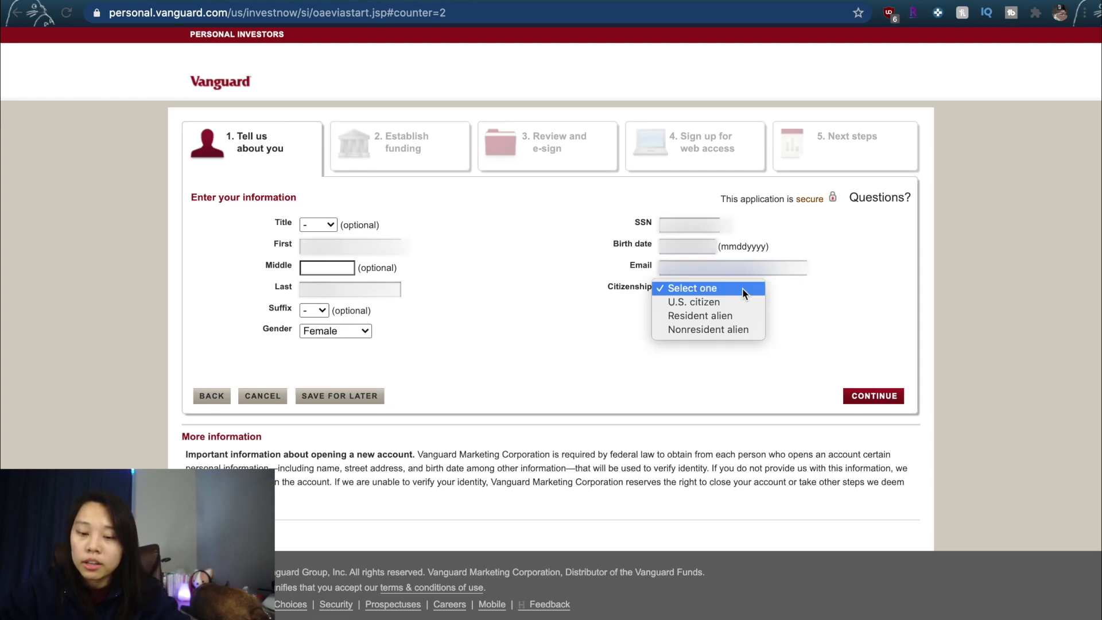
left_click(740, 305)
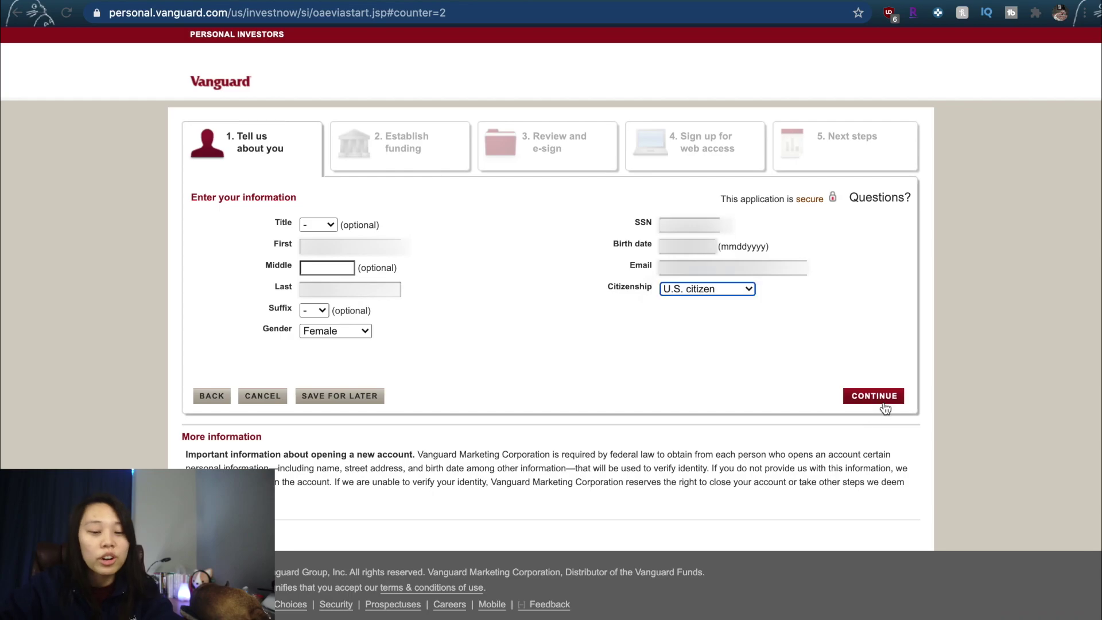
left_click(879, 401)
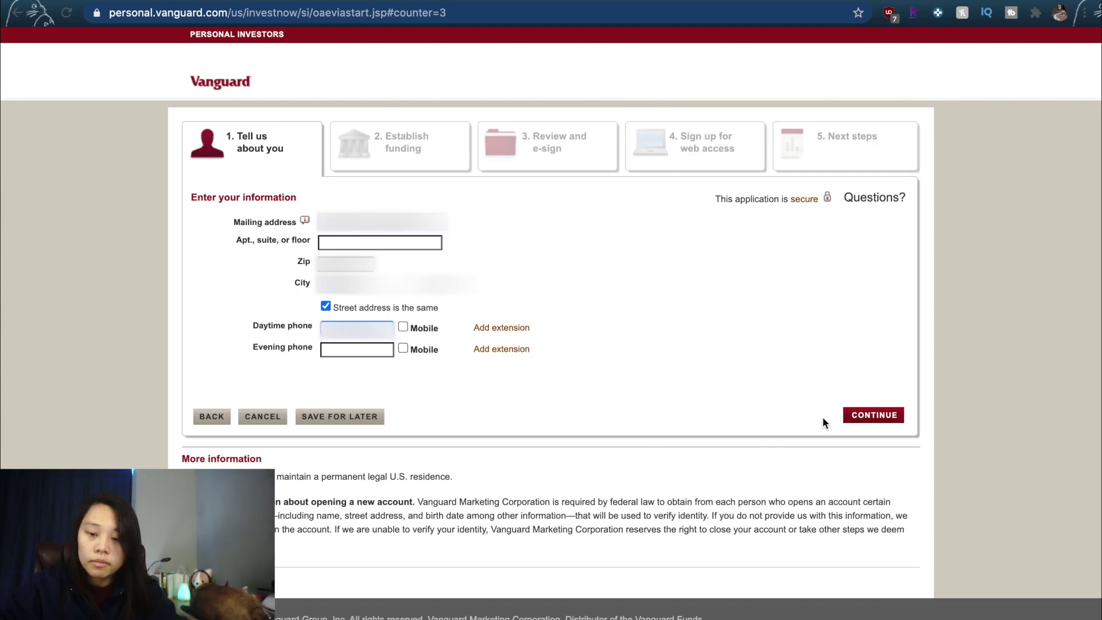
left_click(872, 414)
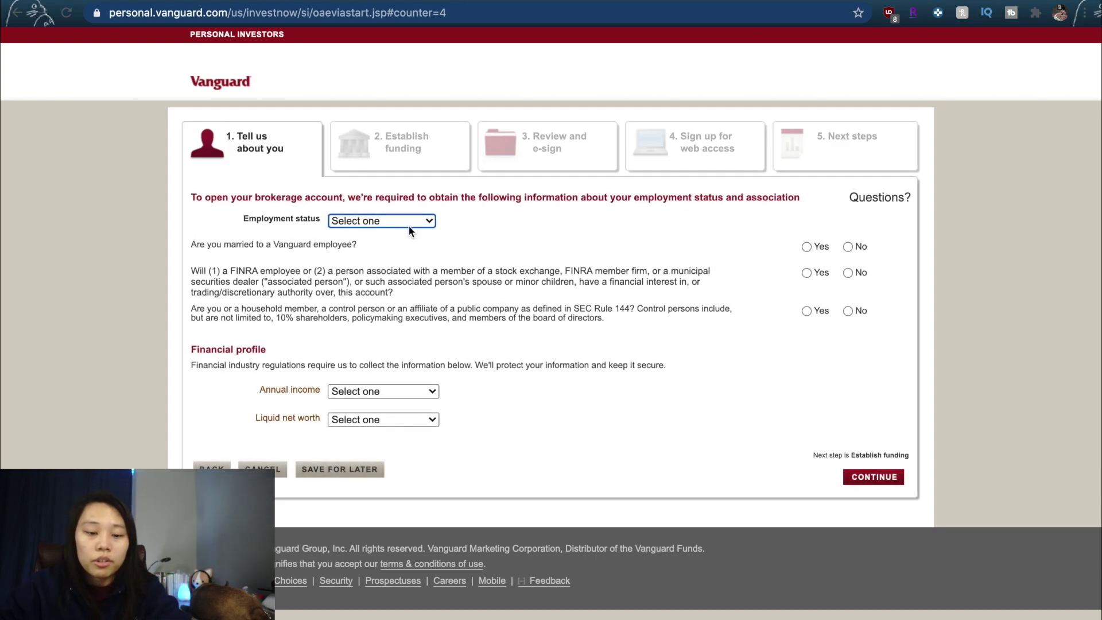
Try the Not employed and Employed options for the employment status
left_click(405, 220)
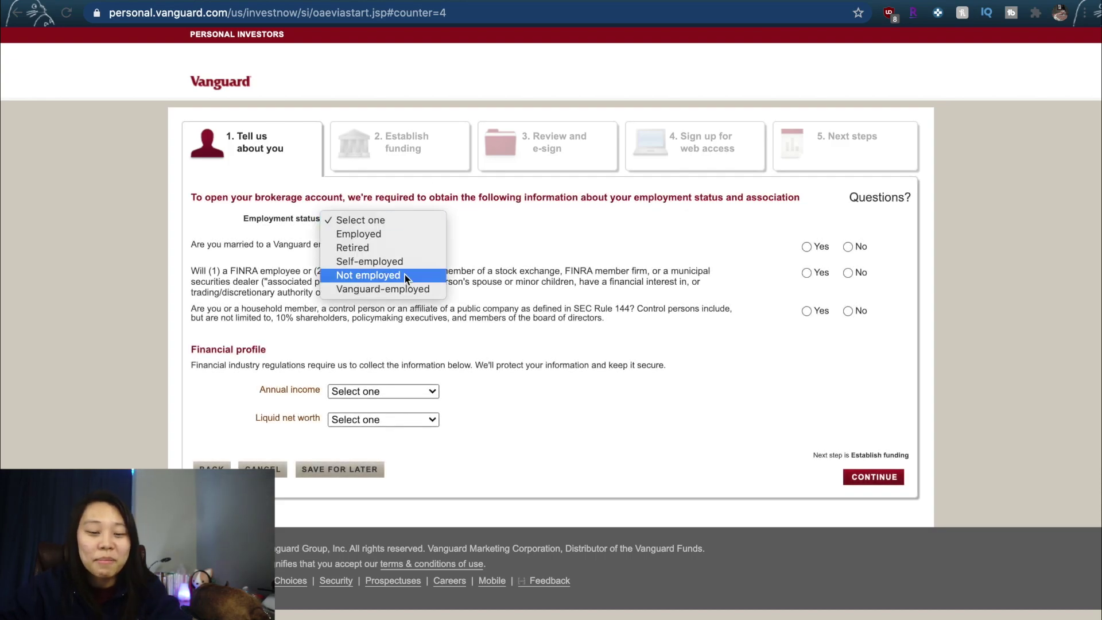
left_click(405, 274)
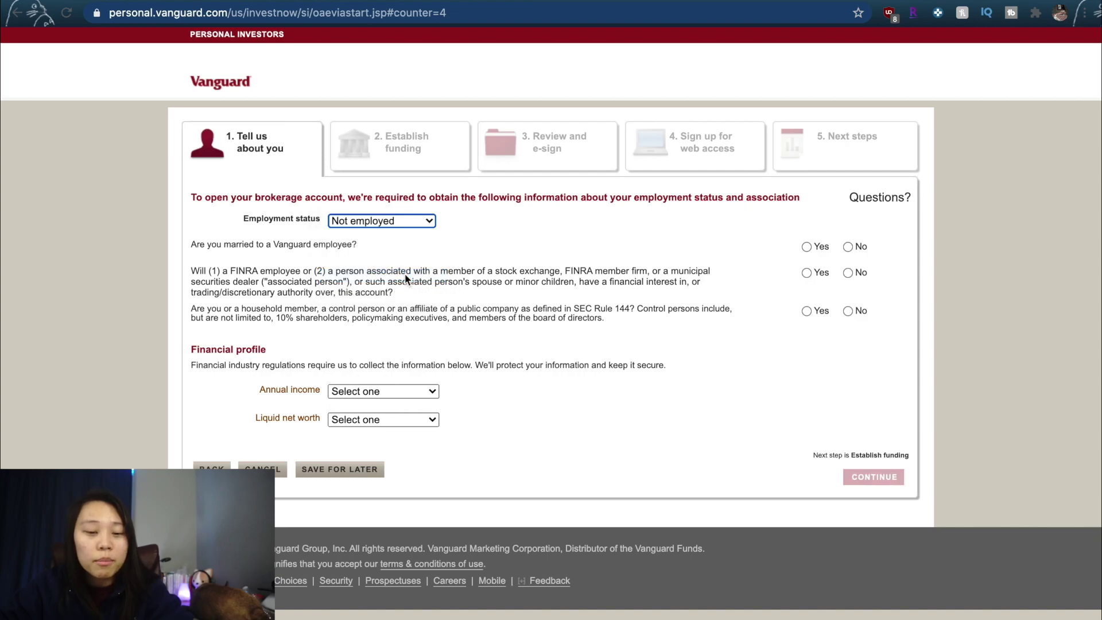
left_click(414, 222)
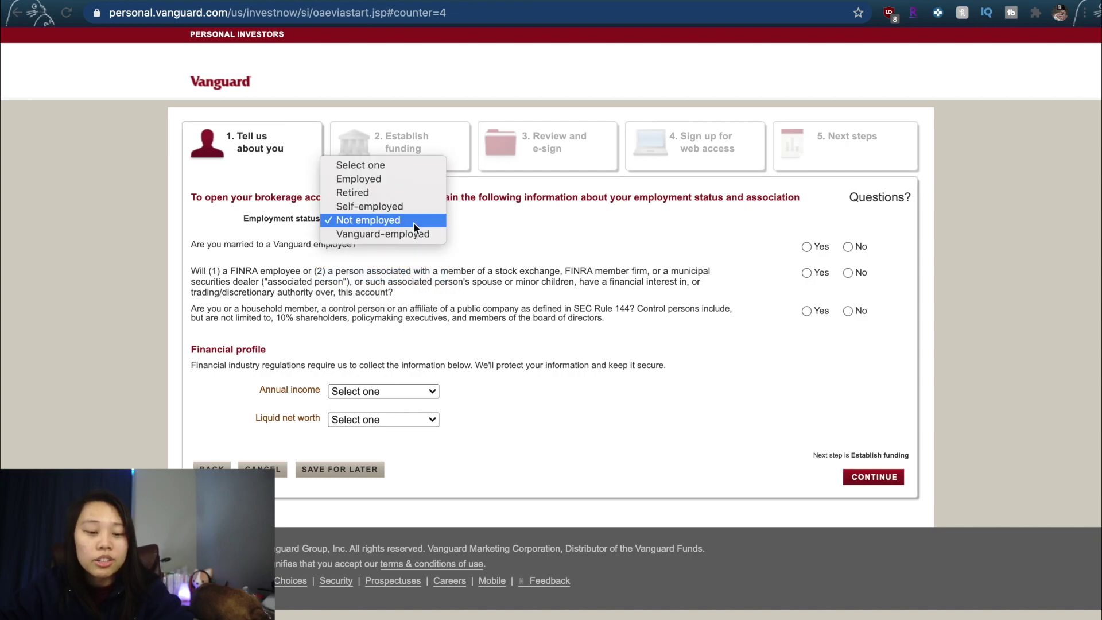
left_click(410, 180)
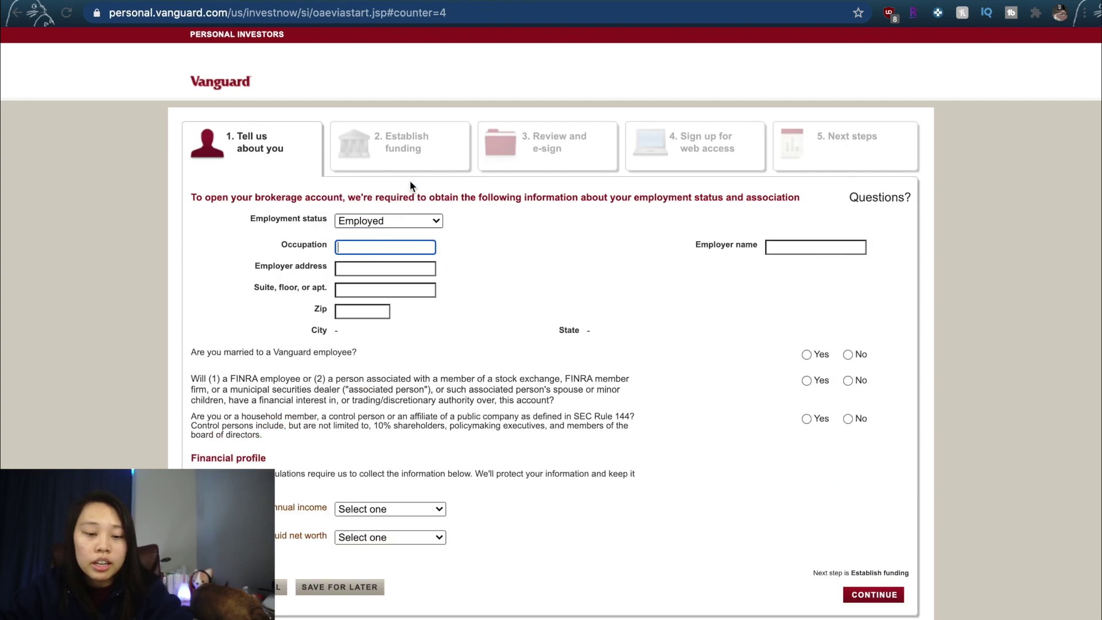
Set the employment status to Not employed and answer No to all three association questions
left_click(417, 223)
left_click(418, 260)
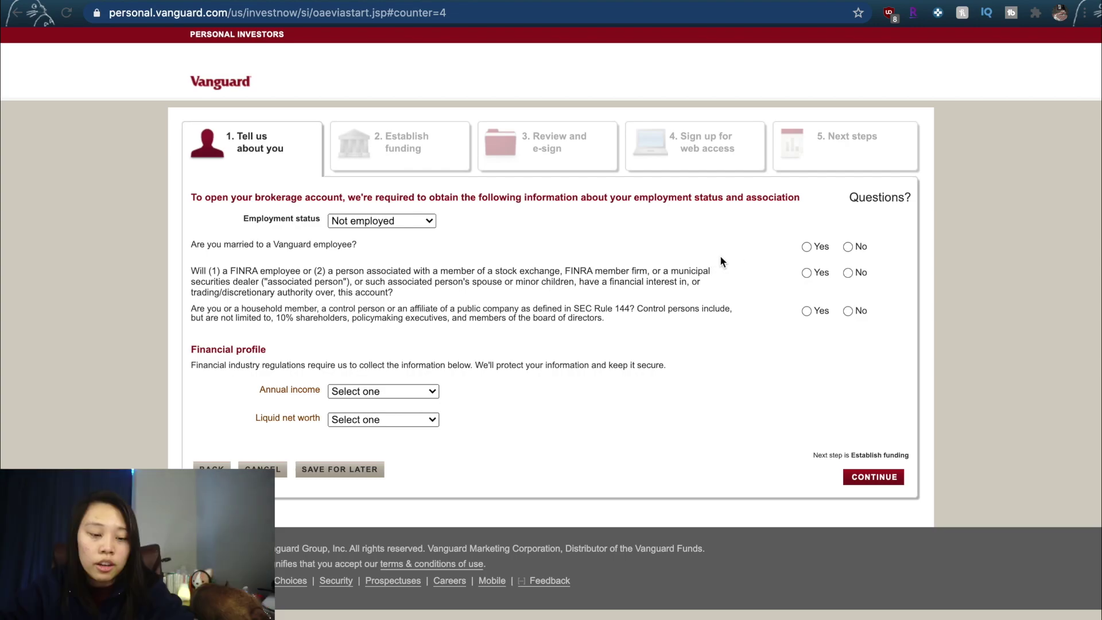
left_click(859, 274)
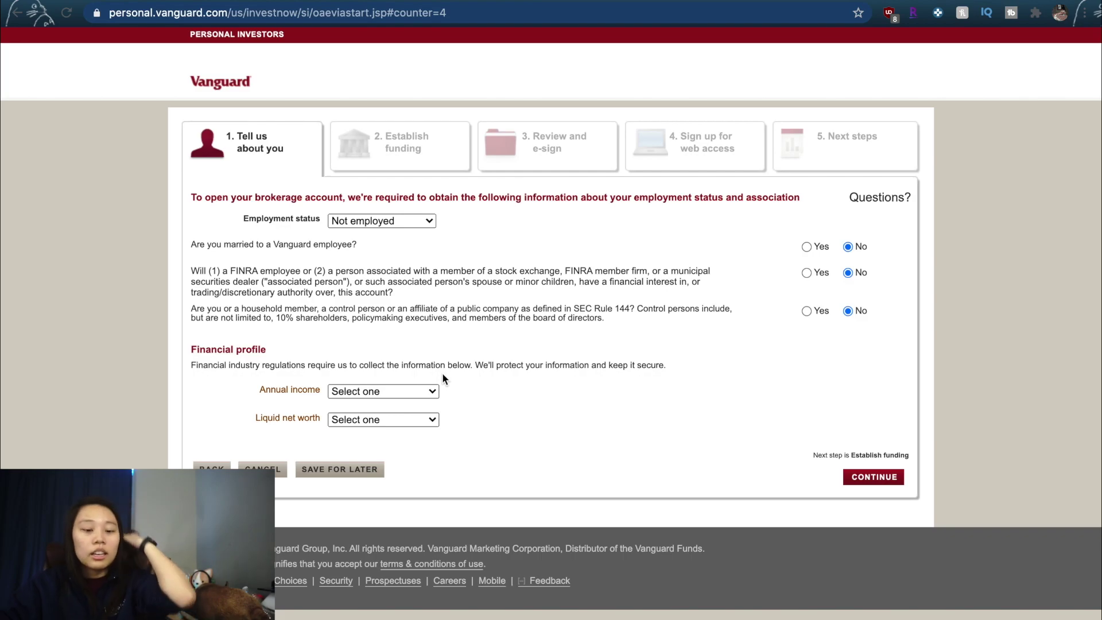
Complete the financial profile with the annual income and liquid net worth ranges, and continue to funding
left_click(433, 391)
left_click(435, 407)
left_click(416, 418)
left_click(866, 476)
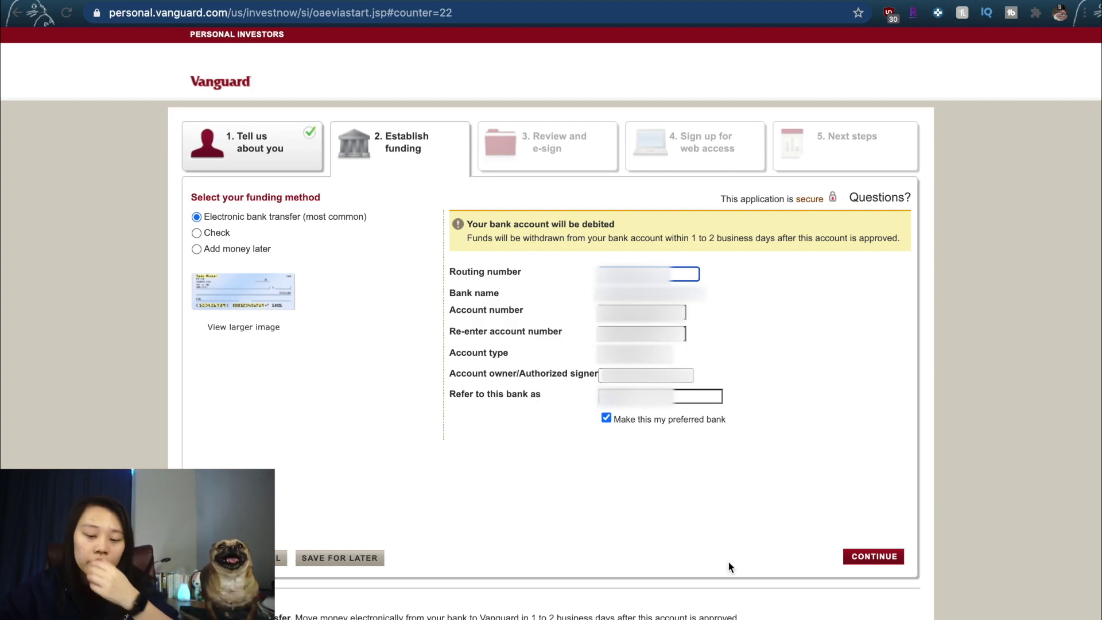
Confirm the electronic bank transfer details, a non-rollover contribution of $1.00 for tax year 2020, and reinvestment of dividends and capital gains
left_click(863, 560)
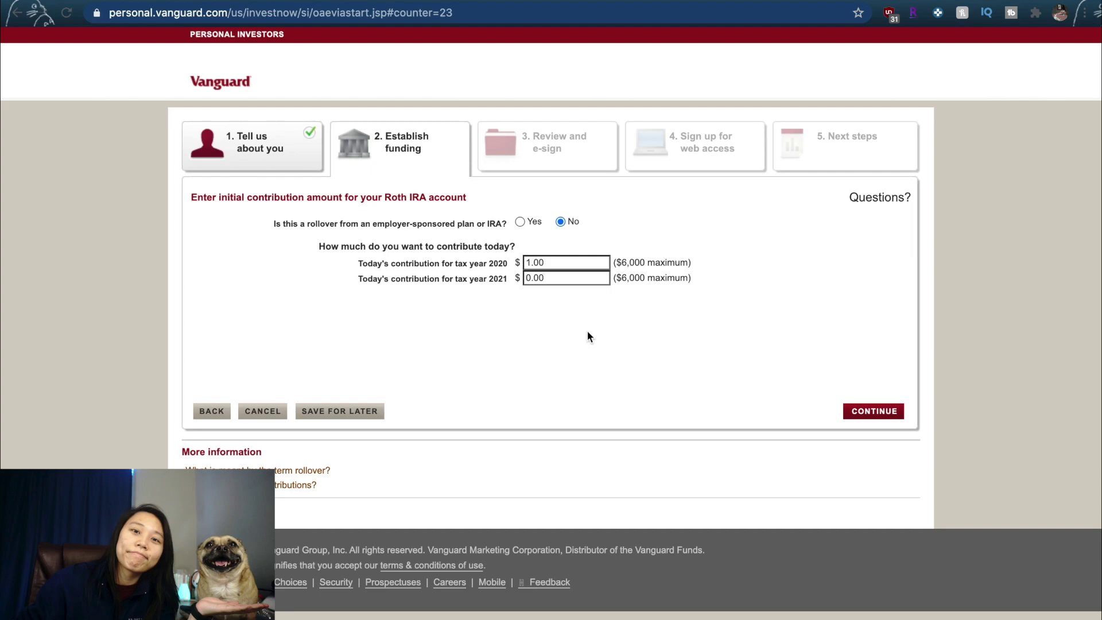
left_click(864, 410)
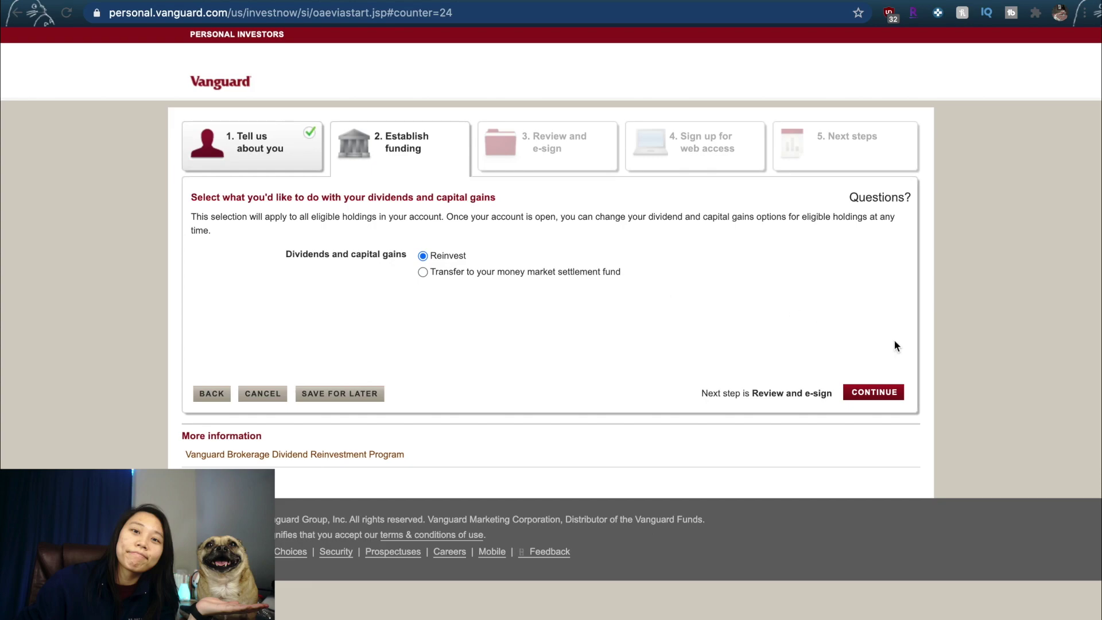
left_click(876, 397)
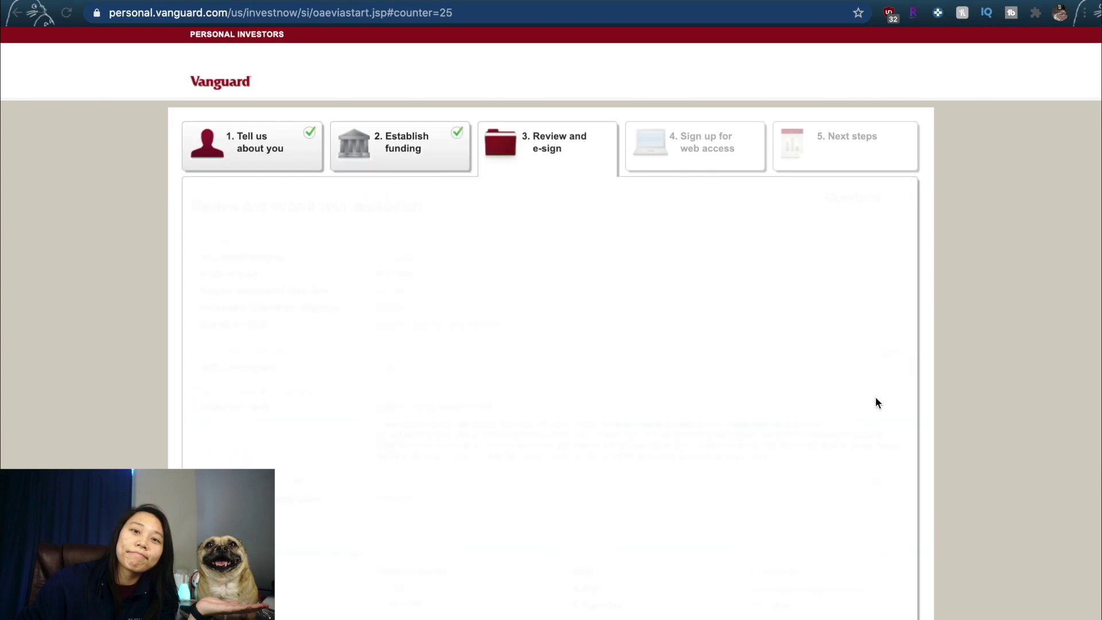
Review the whole application summary, including owner, employment, funding and beneficiary information, and submit it
scroll(875, 397, "down", 2)
scroll(877, 402, "down", 10)
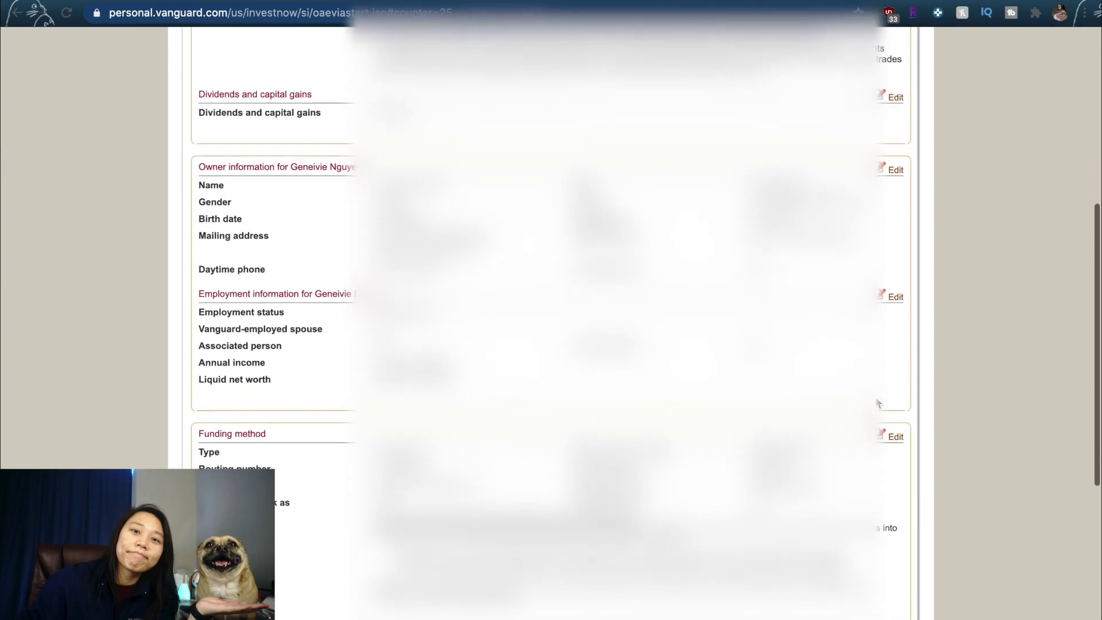
scroll(878, 405, "down", 4)
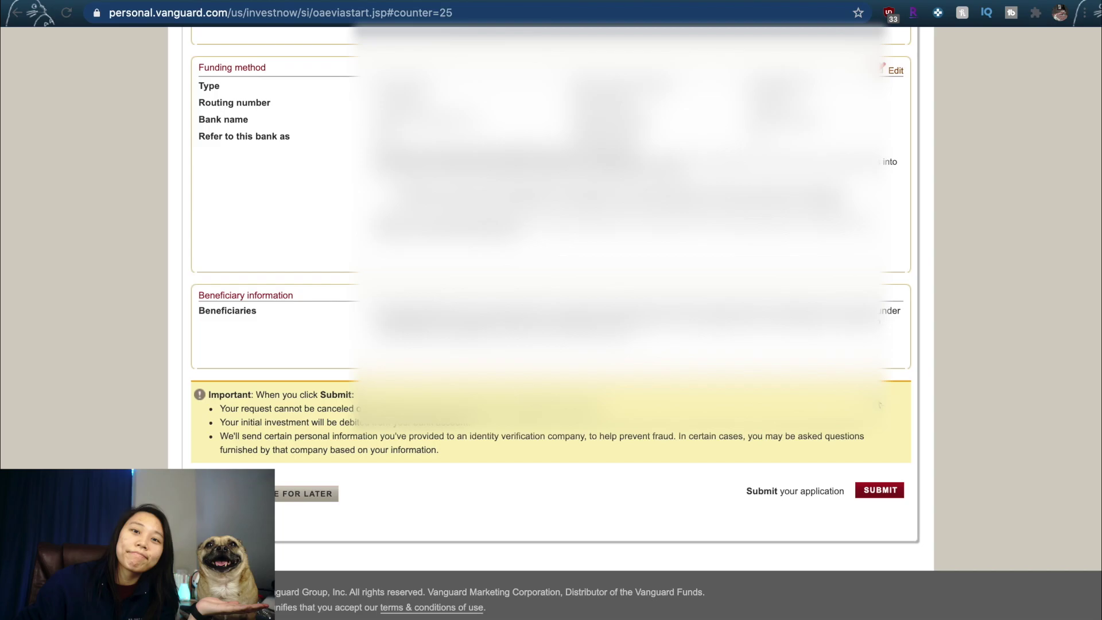
left_click(875, 489)
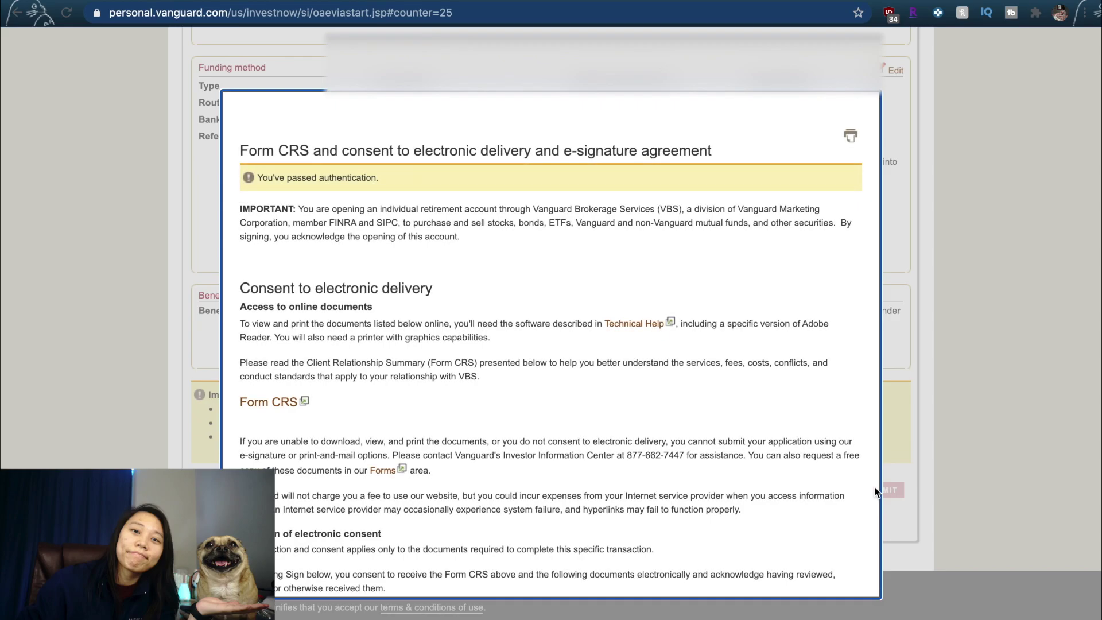
Read through the Form CRS, electronic delivery consent and e-signature agreement, and sign it electronically
scroll(840, 529, "down", 12)
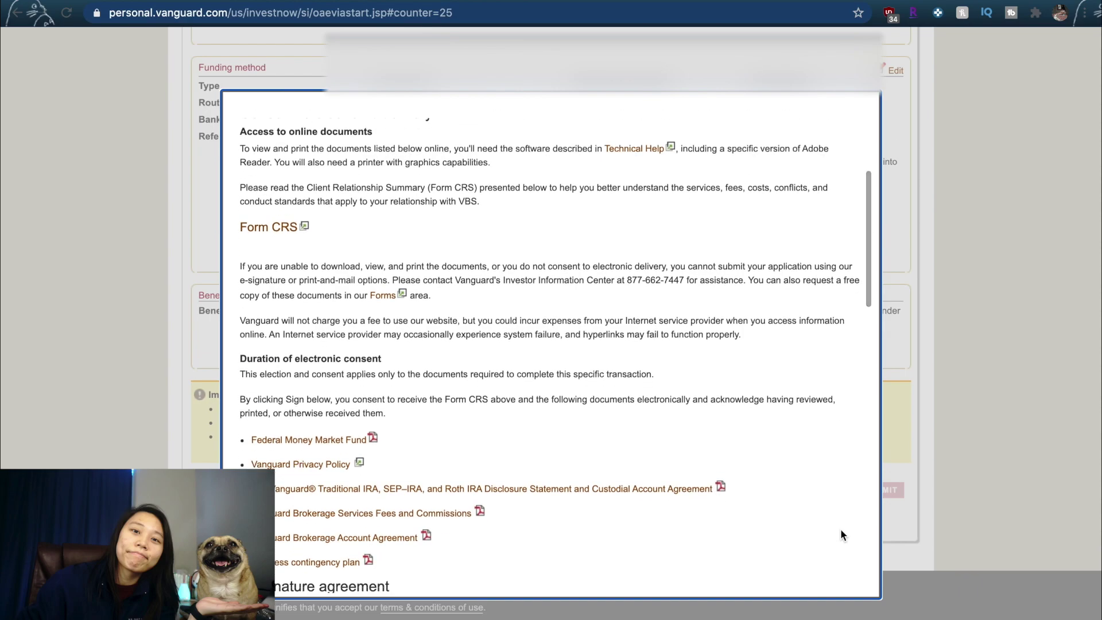
scroll(840, 529, "down", 10)
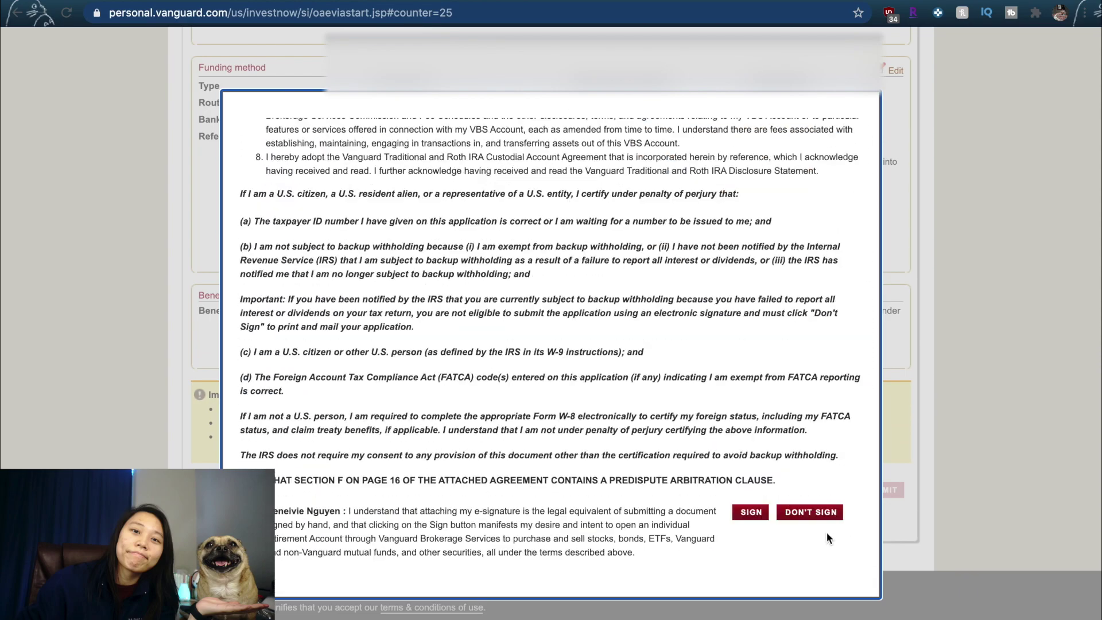
left_click(751, 511)
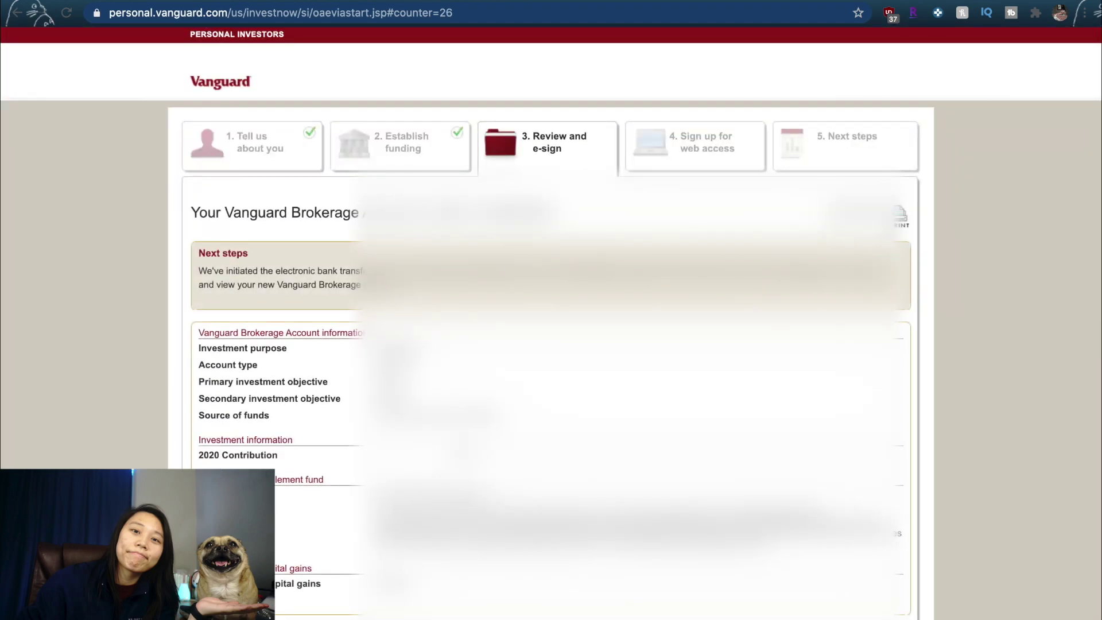
Review the new brokerage account's confirmation summary and continue to the web access sign-up
scroll(551, 321, "down", 3)
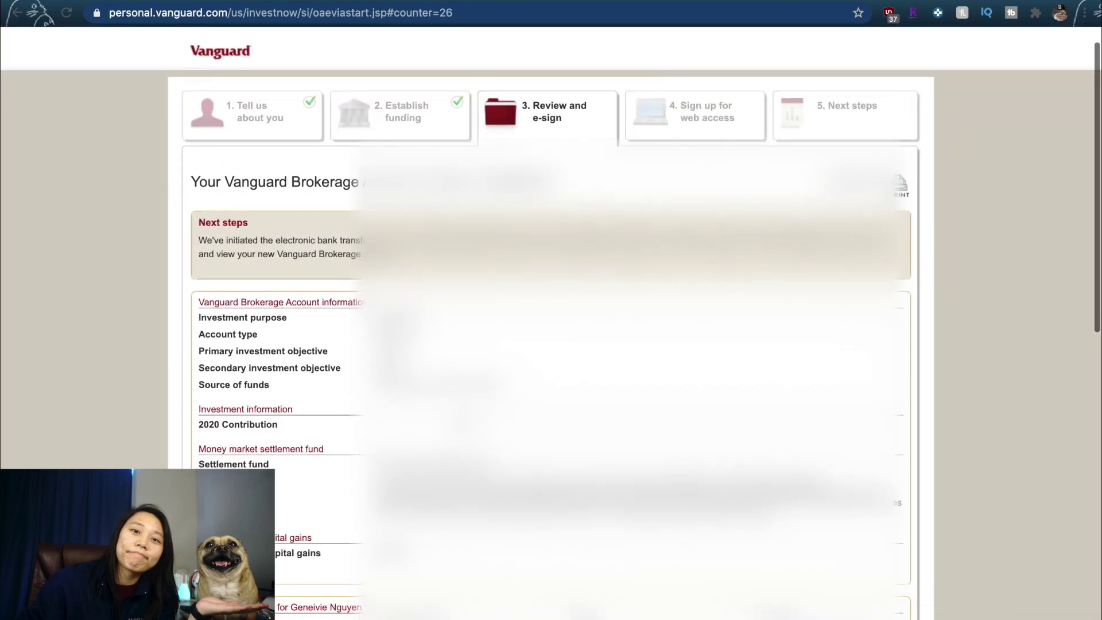
scroll(551, 322, "down", 10)
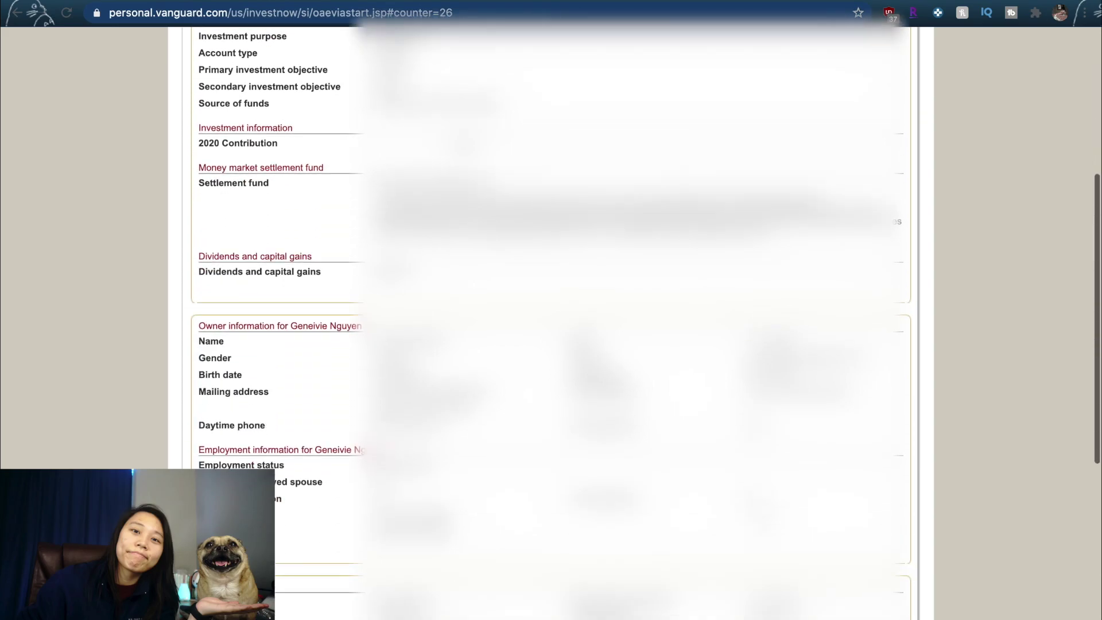
left_click(889, 524)
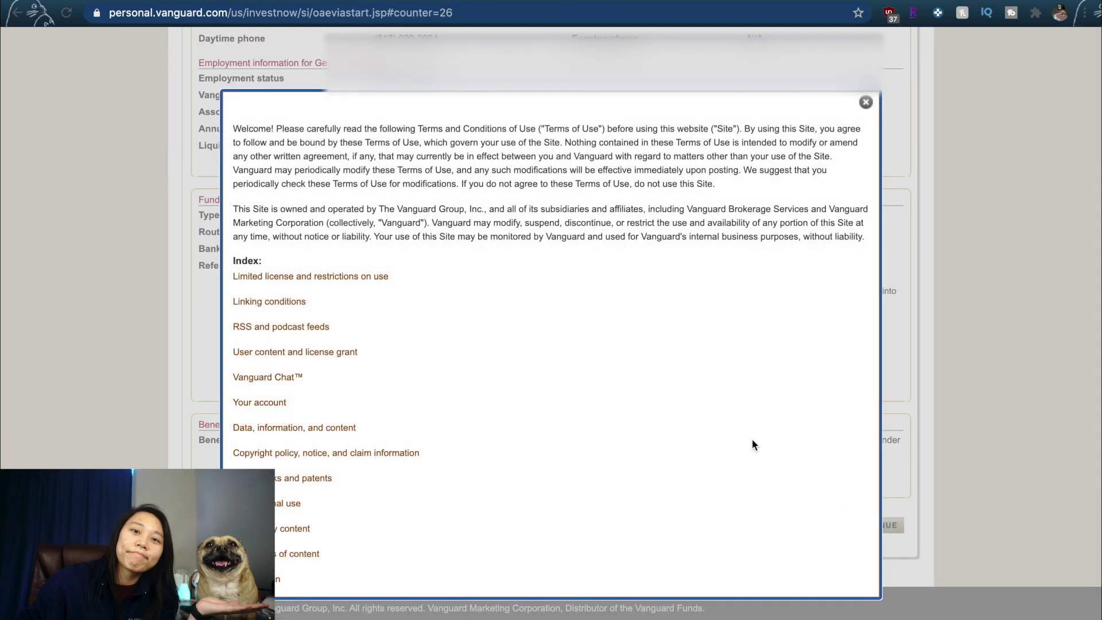
Go through the website's Terms and Conditions of Use to the end and accept them
scroll(751, 440, "down", 15)
scroll(753, 444, "down", 15)
scroll(752, 440, "down", 20)
left_click(752, 549)
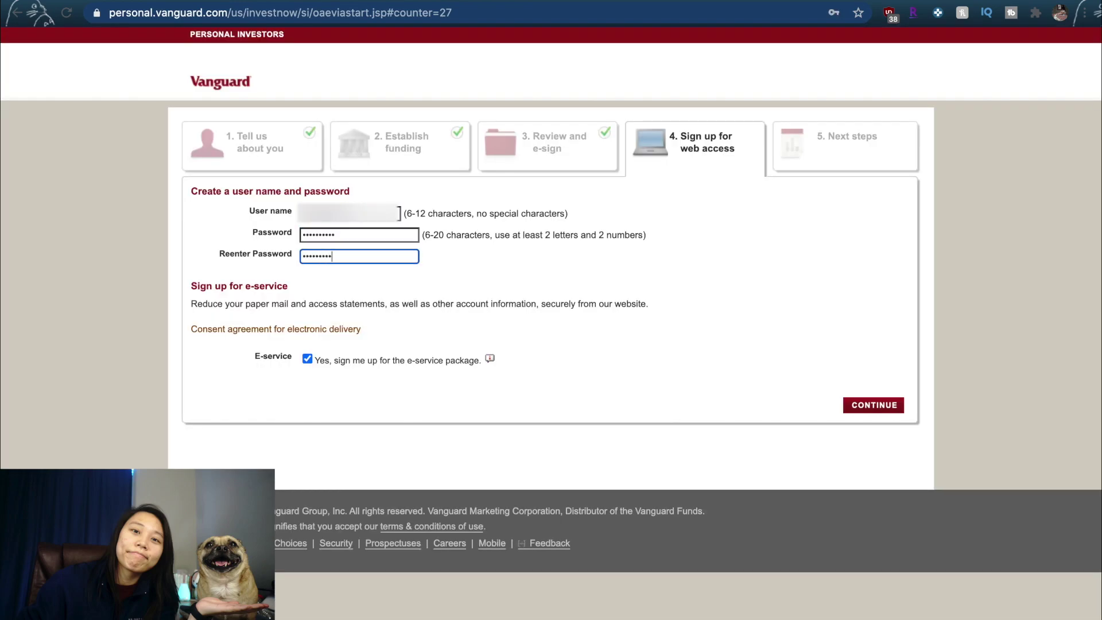
Check what the e-service package covers, then submit the web access sign-up with e-service selected and the completed security questions
left_click(490, 359)
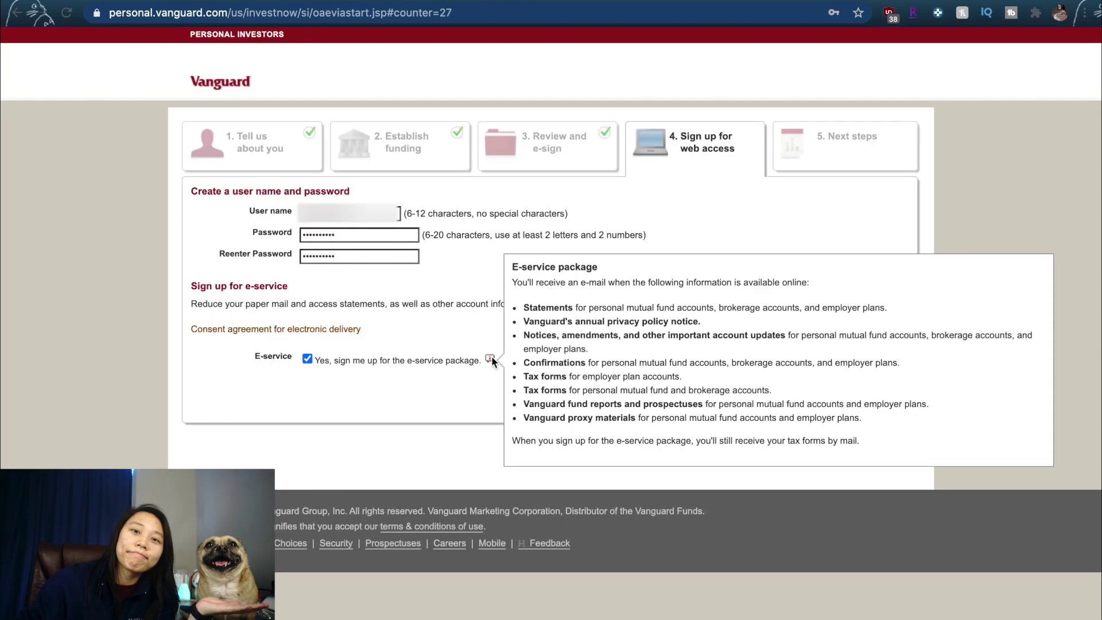
left_click(874, 410)
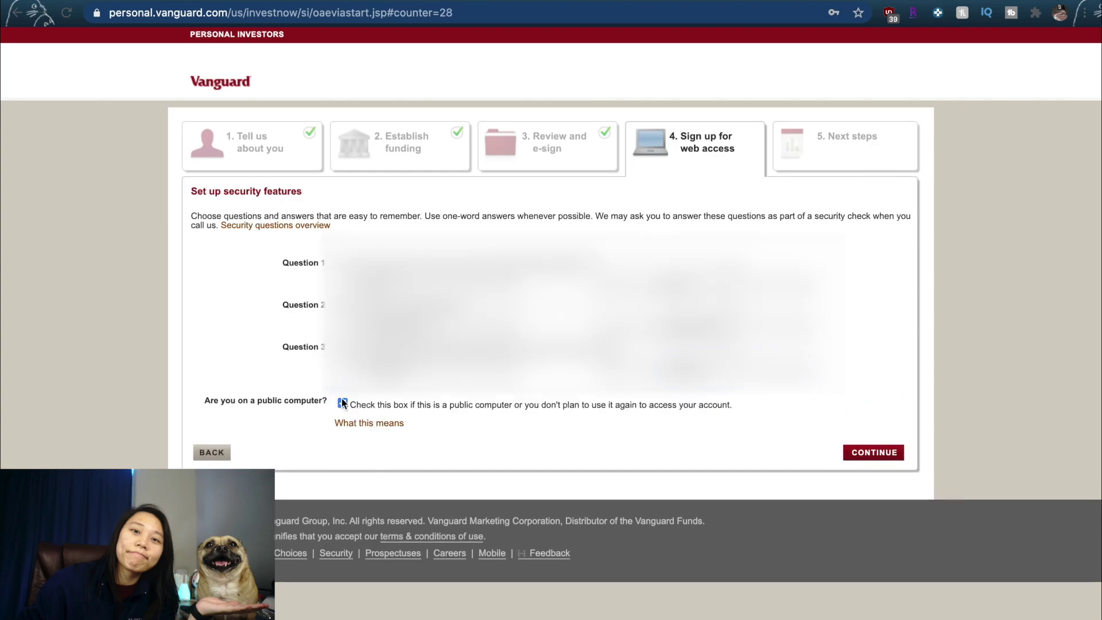
left_click(868, 452)
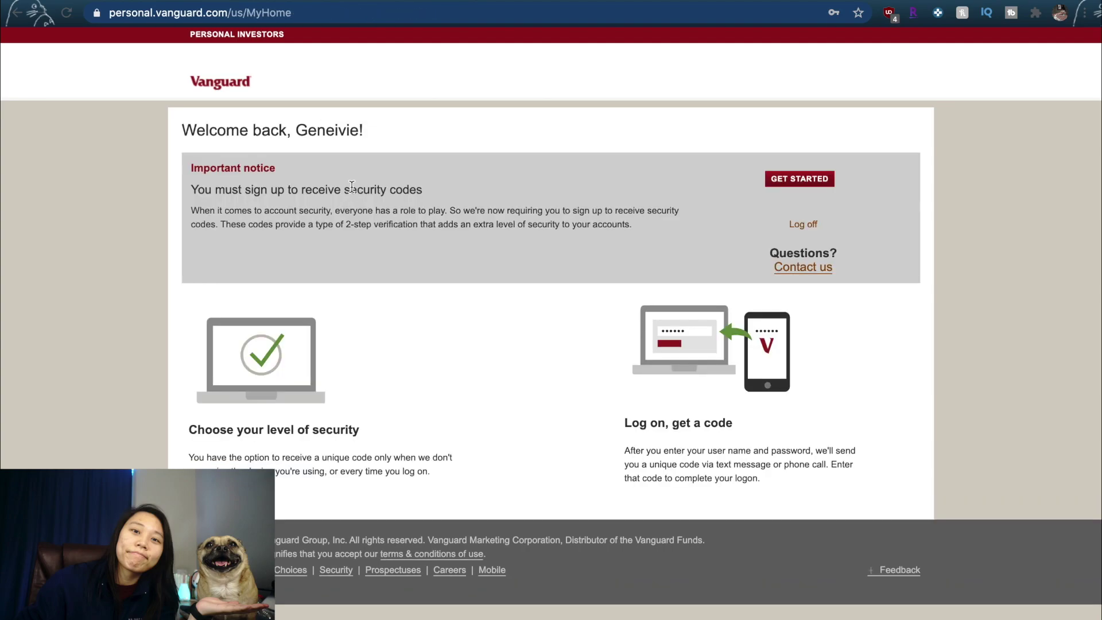
Enroll in security codes by text message using the phone number on file, accept the consent, and continue to the accounts
left_click(785, 182)
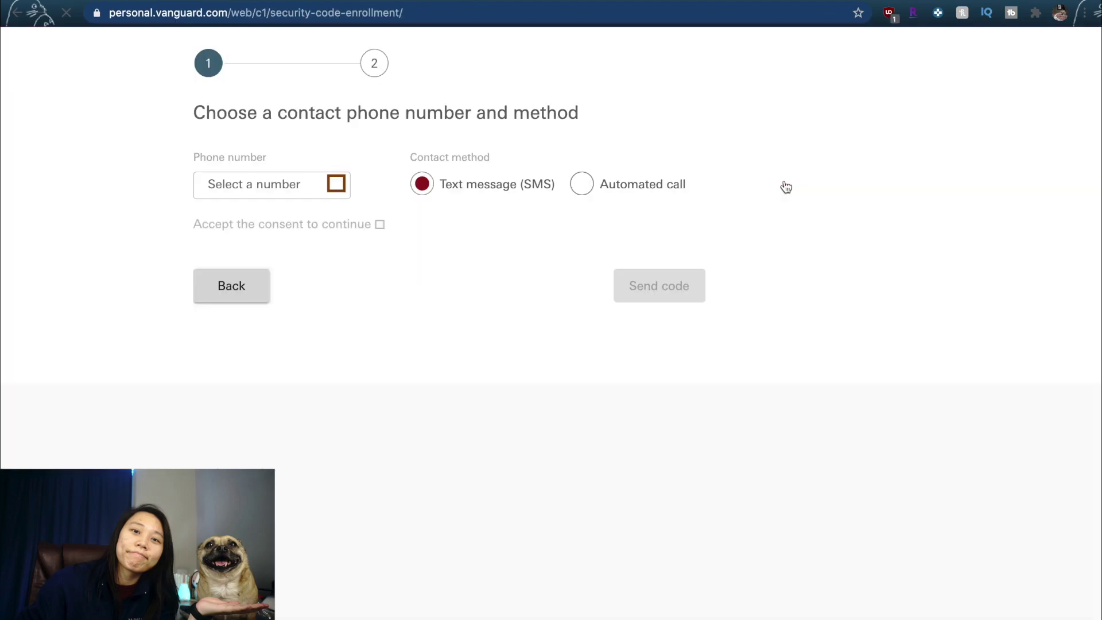
left_click(335, 270)
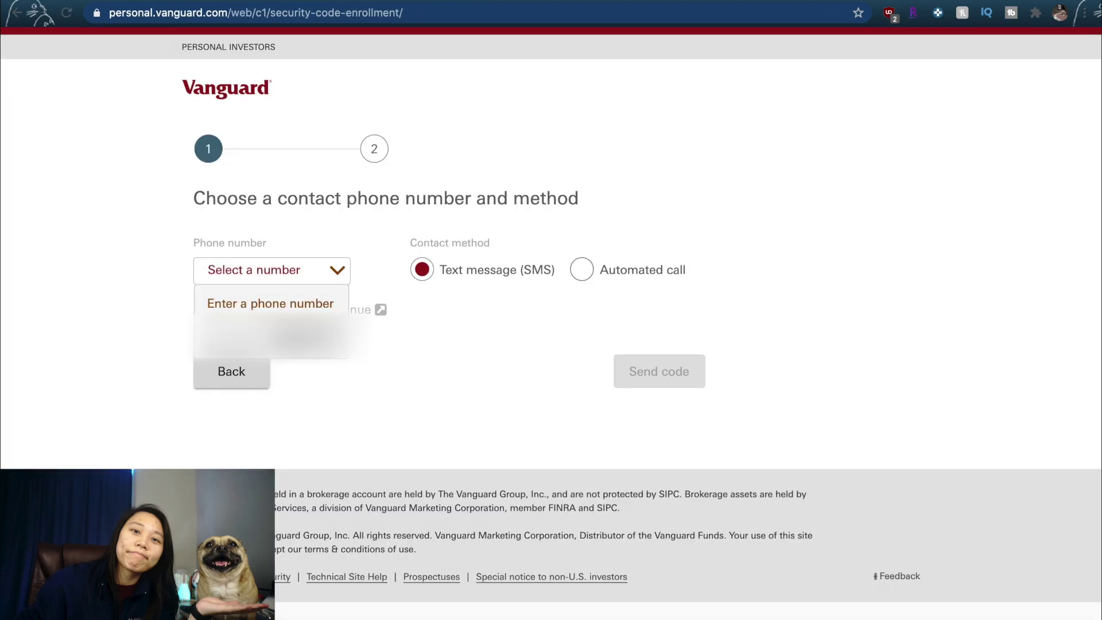
left_click(281, 337)
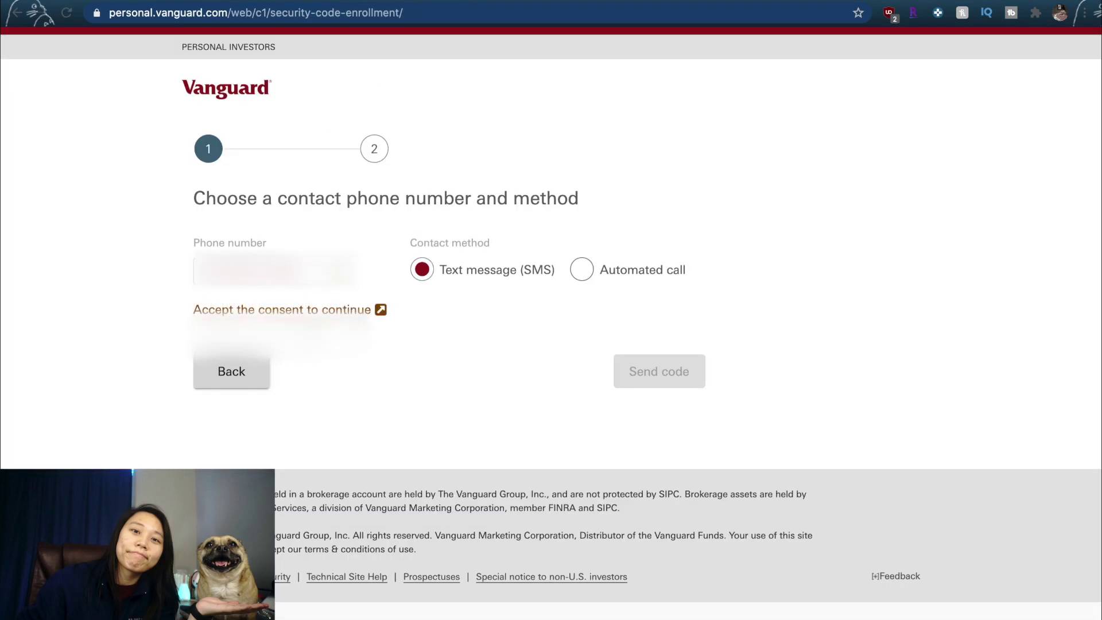
left_click(333, 311)
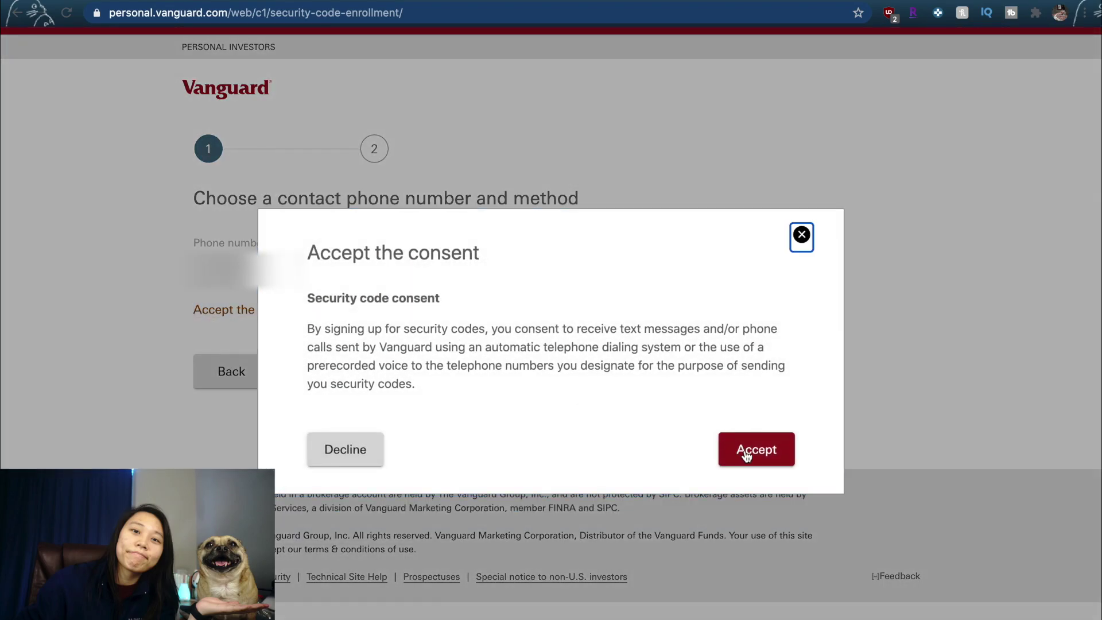
left_click(746, 455)
left_click(638, 384)
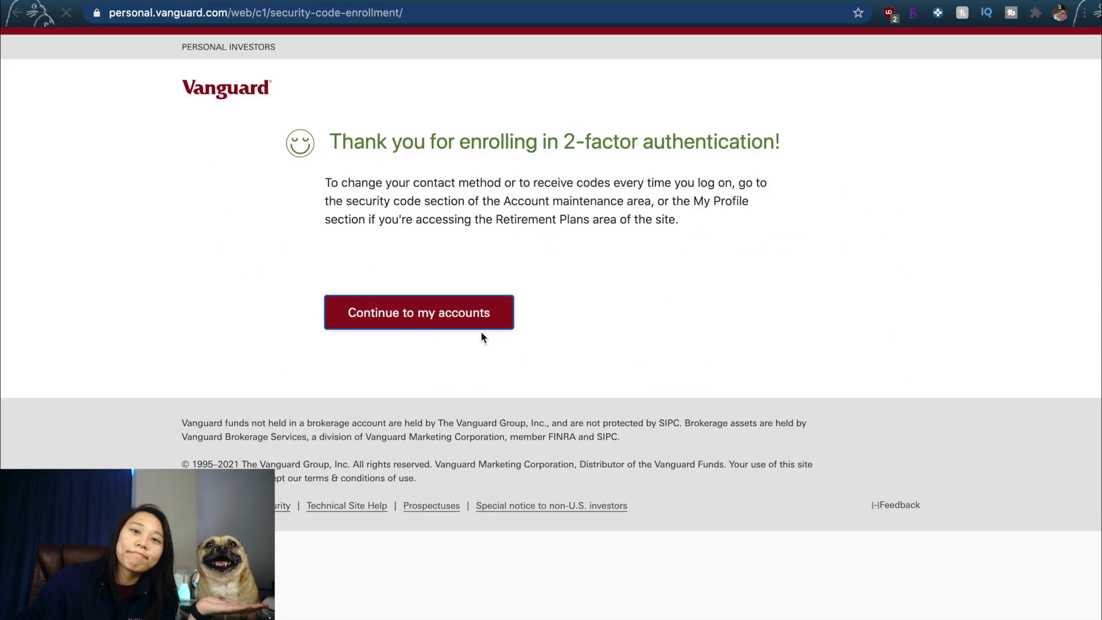
left_click(480, 327)
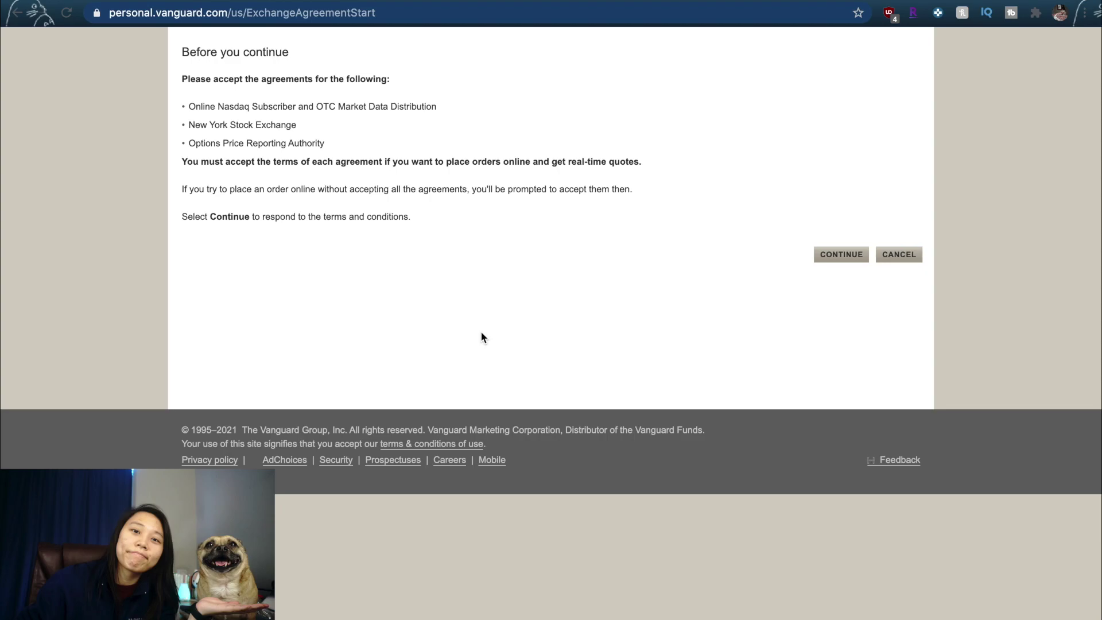
Accept the Nasdaq and OTC, New York Stock Exchange and Options Price Reporting Authority agreements, and continue to the account home page
left_click(827, 257)
scroll(974, 422, "down", 10)
scroll(972, 425, "down", 15)
left_click(819, 523)
scroll(829, 524, "down", 15)
left_click(821, 541)
scroll(827, 533, "down", 15)
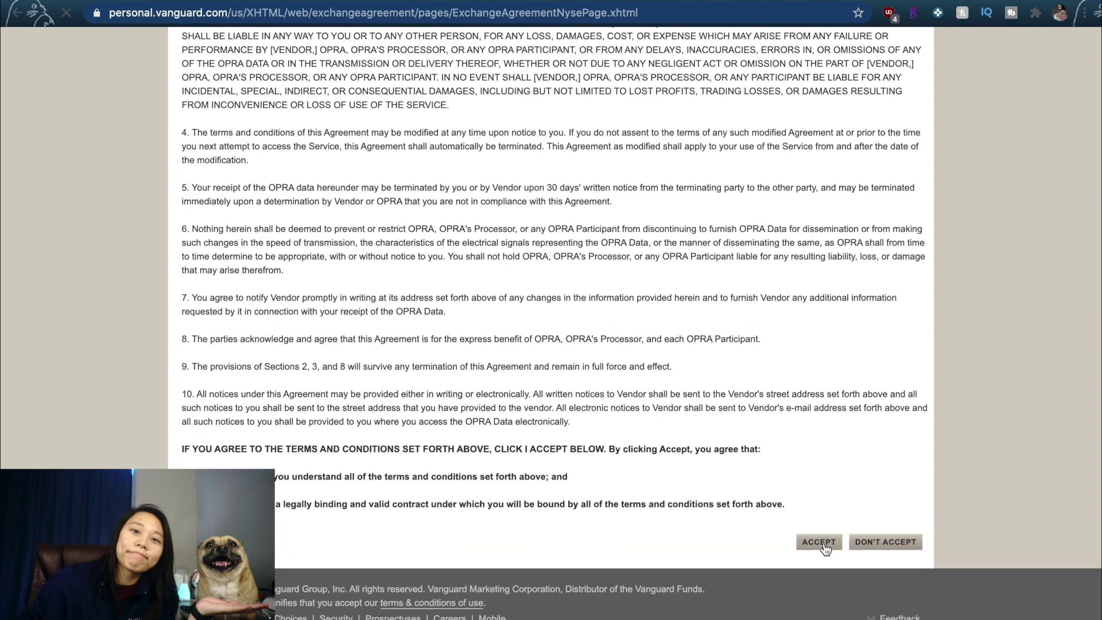
left_click(821, 541)
left_click(915, 258)
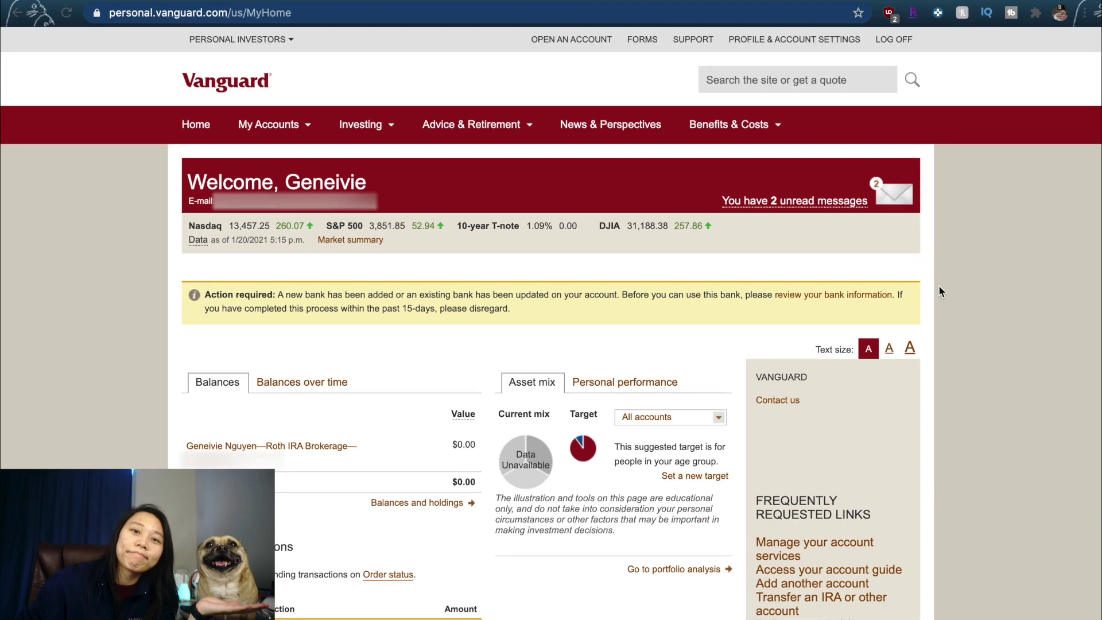
scroll(939, 287, "down", 2)
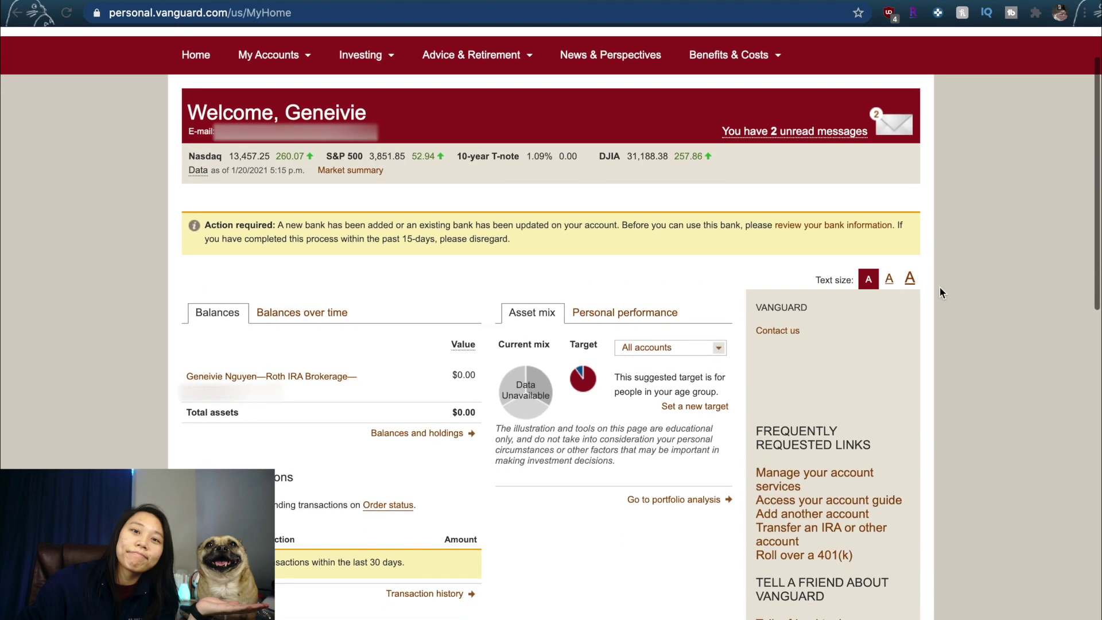